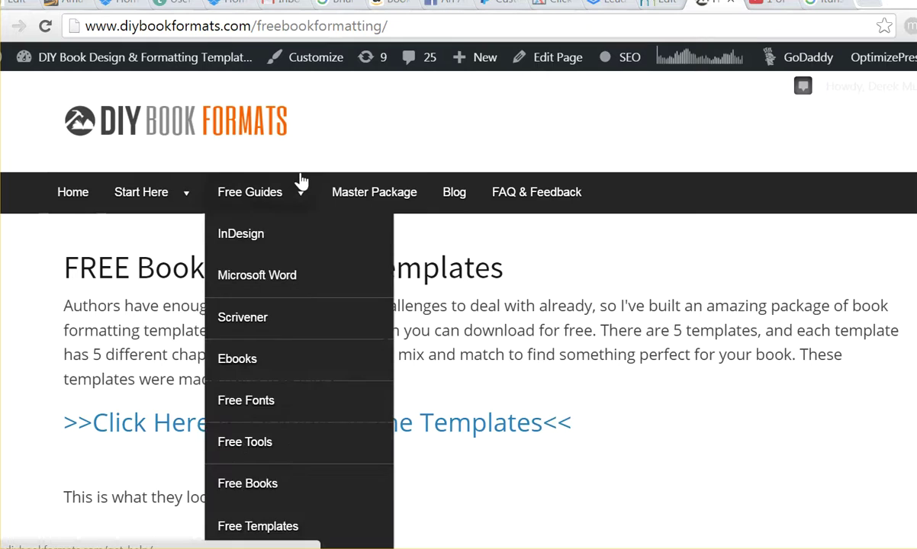
# Load the DIY Book Formats homepage and scroll to the 'Click here to start now' button.
pyautogui.click(162, 127)
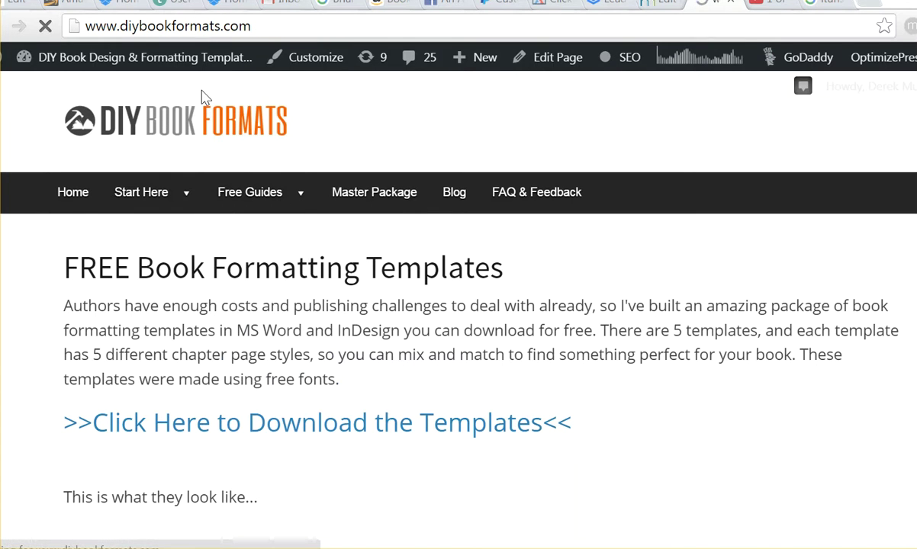
pyautogui.scroll(-1, 238, 185)
pyautogui.scroll(-10, 238, 185)
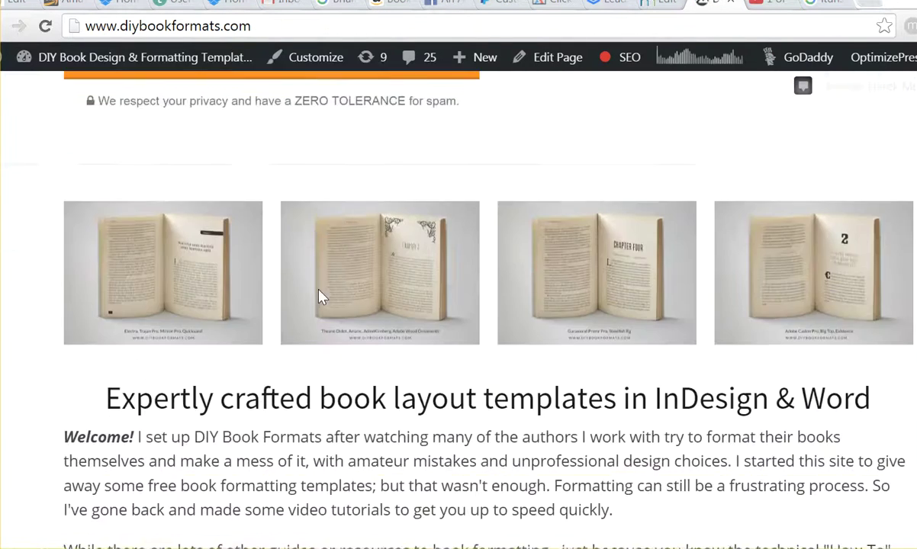
pyautogui.scroll(3, 321, 297)
# Open the /freebookformatting/ page via the orange 'Click here to start now' button.
pyautogui.click(290, 309)
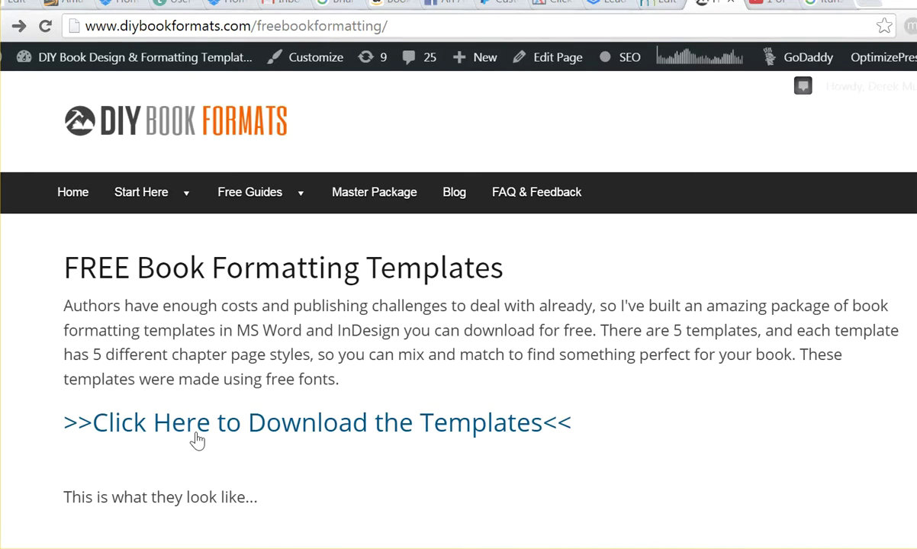
pyautogui.moveTo(266, 204)
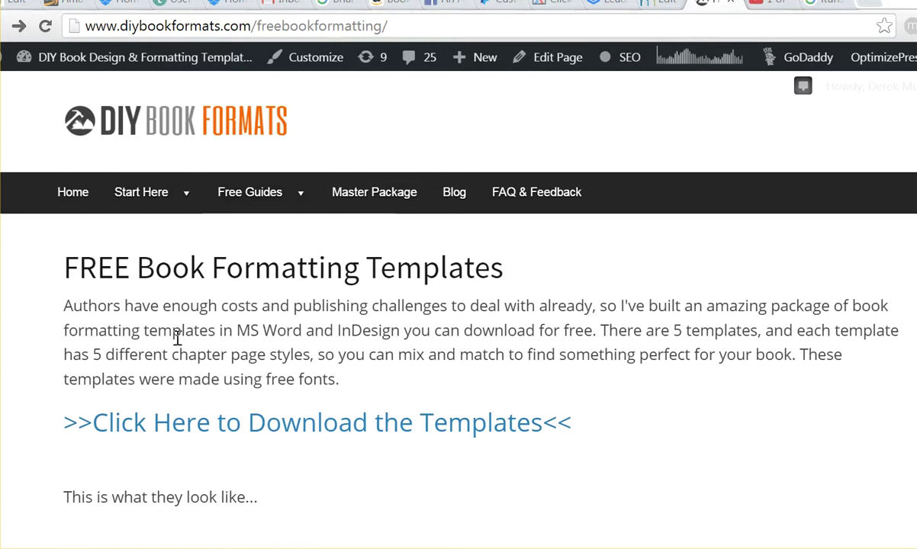
pyautogui.scroll(-3, 226, 387)
pyautogui.scroll(-1, 215, 254)
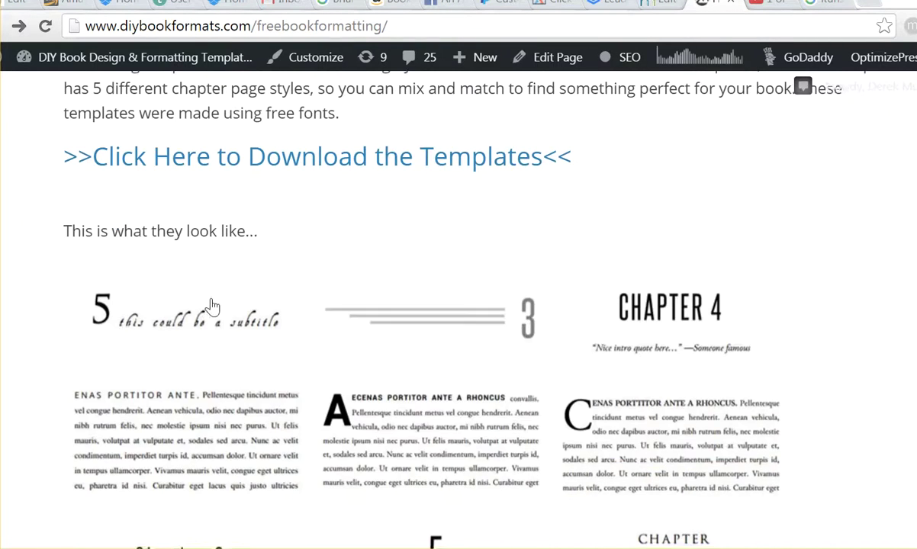
pyautogui.scroll(-2, 219, 264)
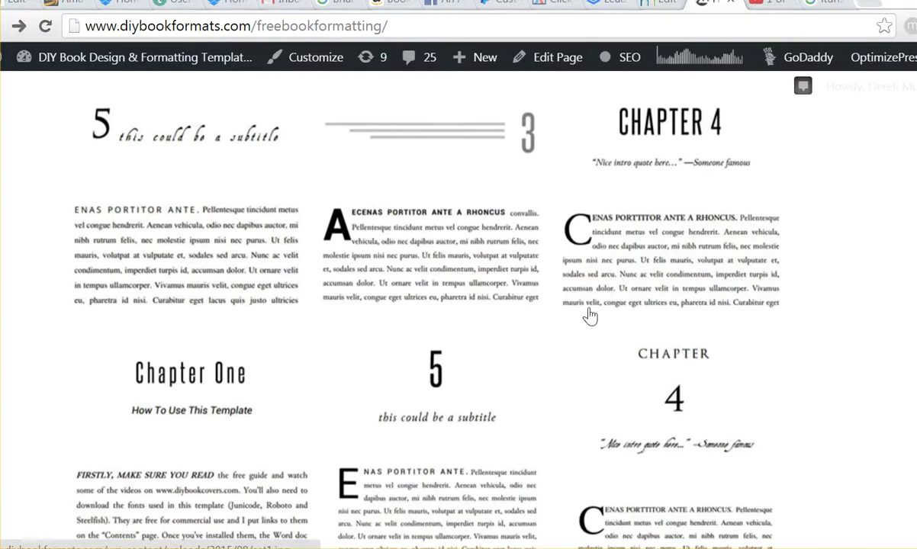
pyautogui.scroll(-1, 590, 313)
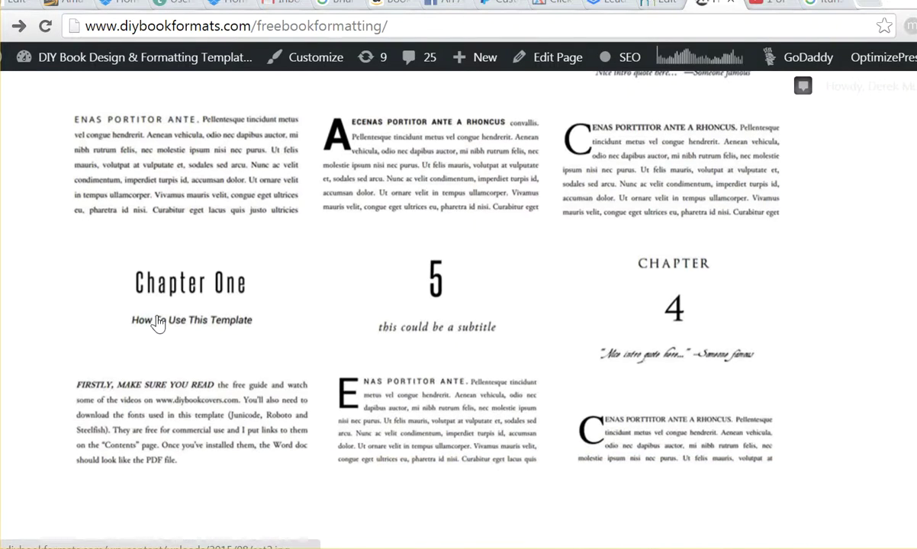
pyautogui.scroll(1, 168, 282)
pyautogui.scroll(1, 178, 244)
pyautogui.scroll(-1, 580, 259)
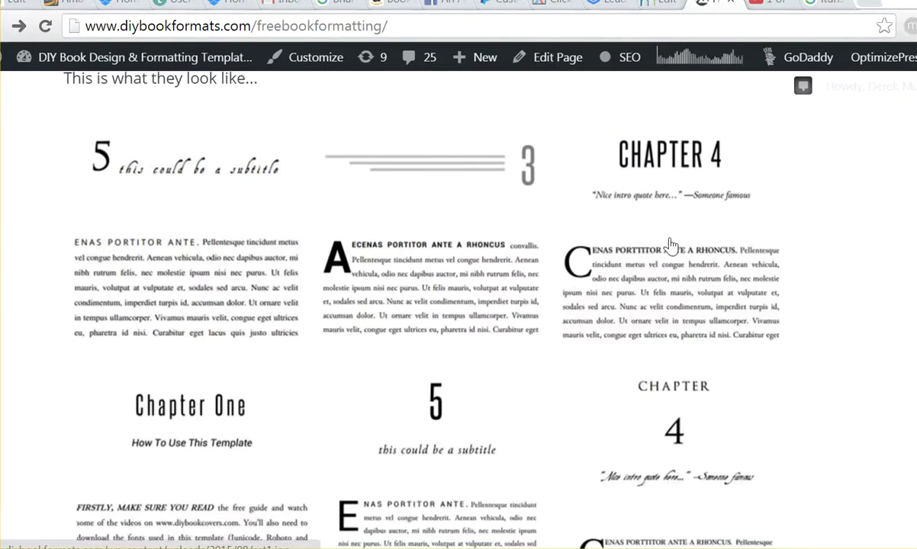
pyautogui.scroll(-3, 579, 244)
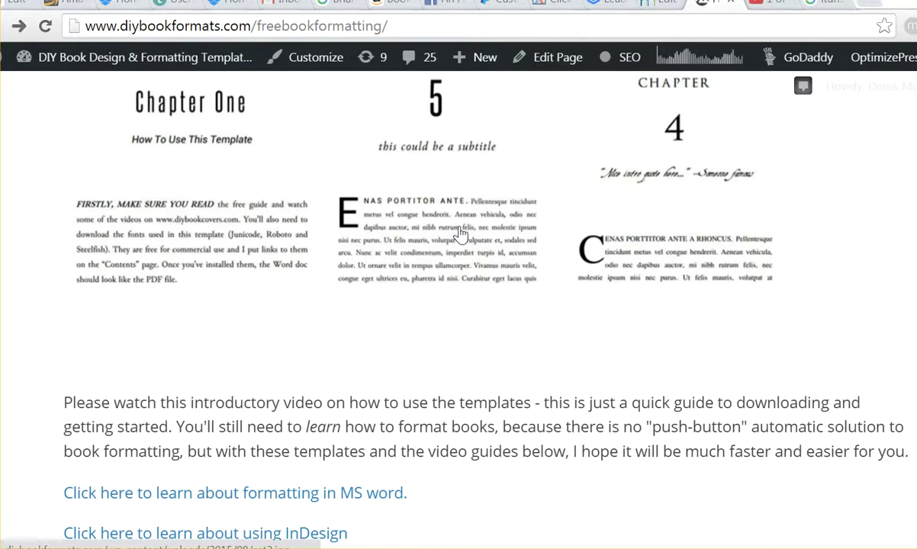
pyautogui.scroll(-1, 321, 251)
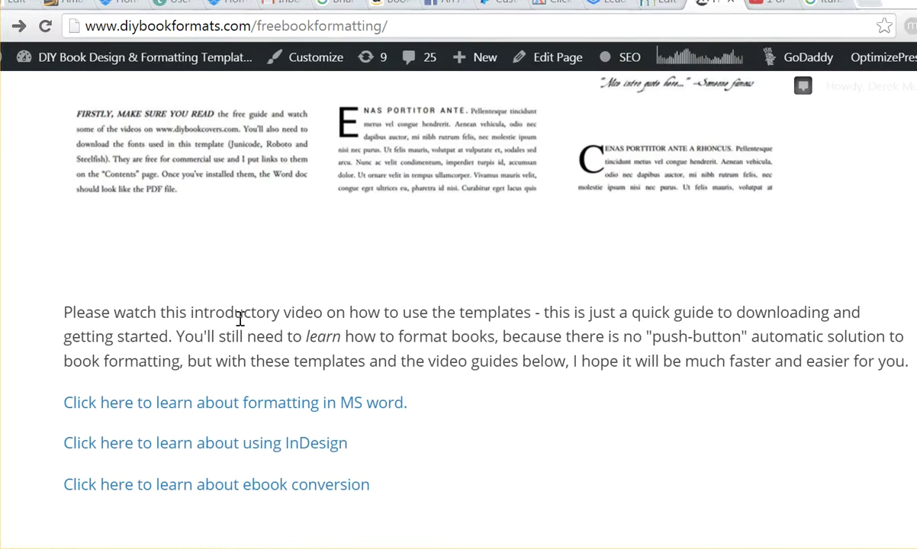
pyautogui.scroll(1, 236, 336)
pyautogui.scroll(-2, 292, 310)
pyautogui.scroll(2, 350, 290)
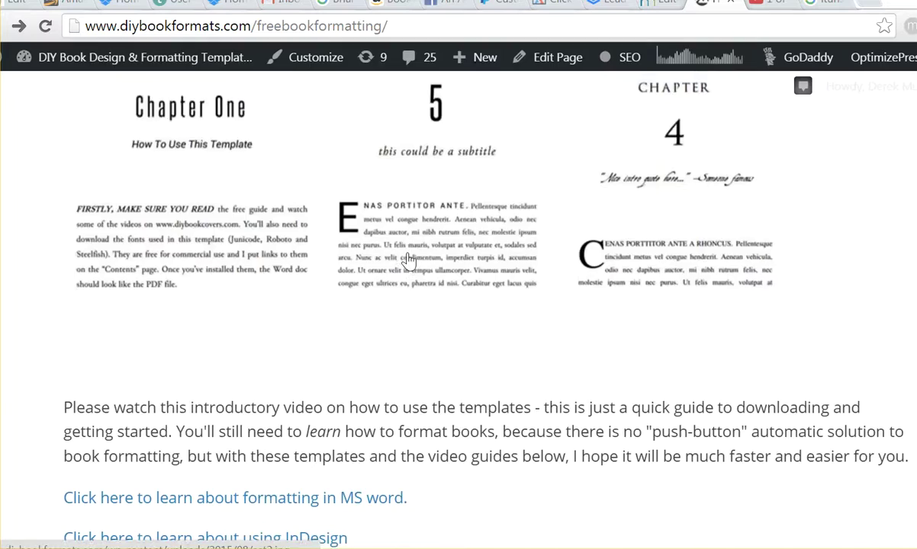
pyautogui.scroll(3, 408, 259)
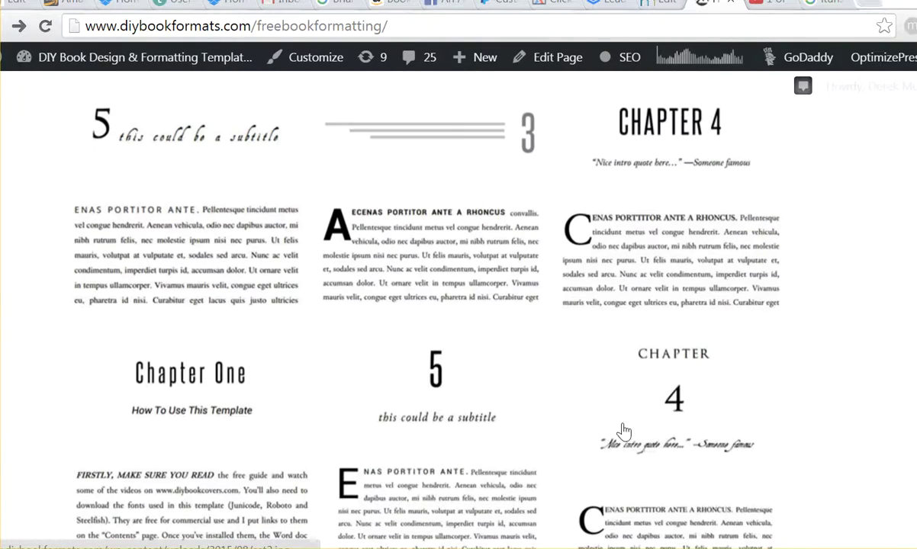
pyautogui.scroll(-3, 348, 365)
pyautogui.scroll(-1, 344, 365)
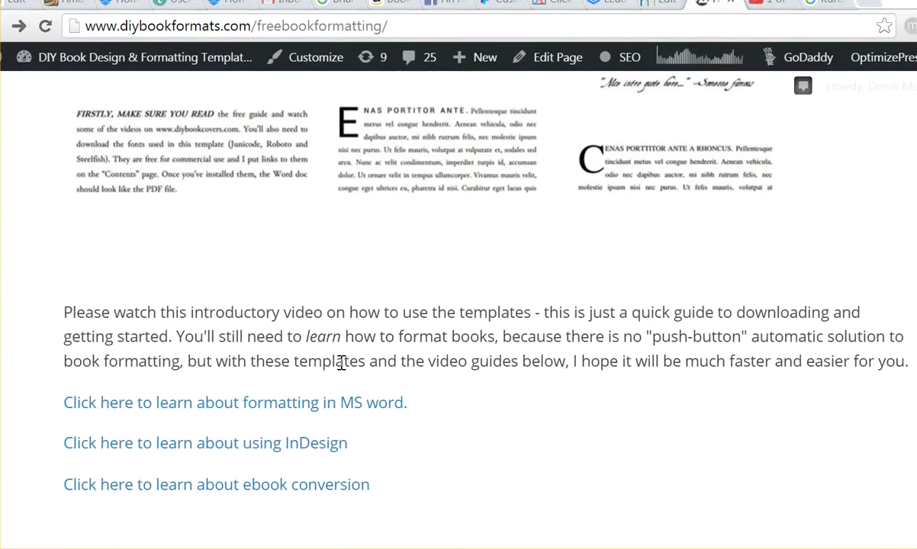
pyautogui.scroll(-2, 341, 363)
pyautogui.scroll(2, 281, 305)
pyautogui.scroll(-2, 196, 451)
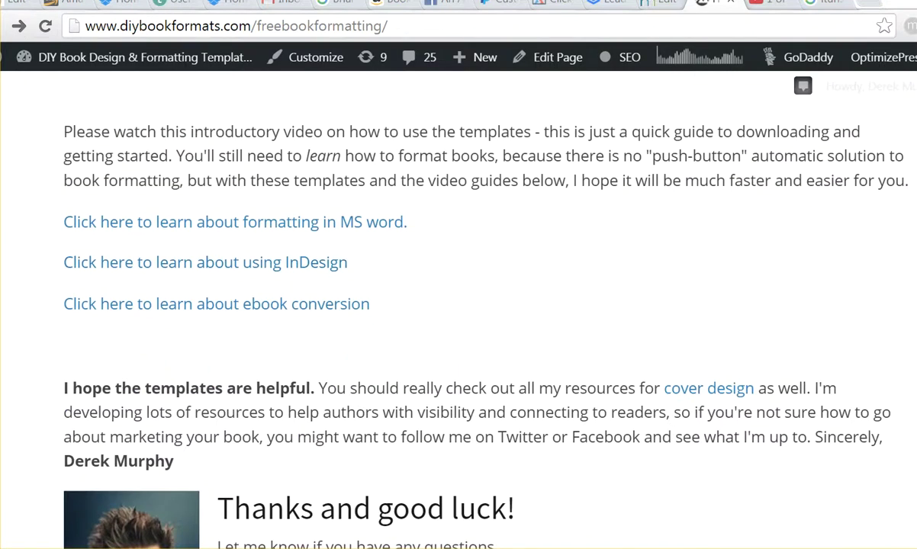
# Bring the 5minimal_templatesNEW folder into view and open BestFontsByGenre.pdf.
pyautogui.moveTo(0, 28); pyautogui.dragTo(107, 29)
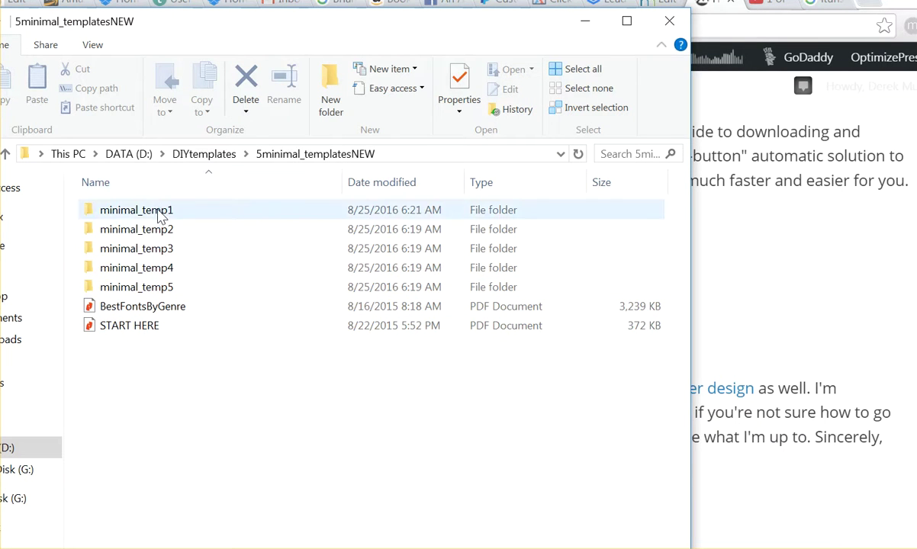
pyautogui.doubleClick(142, 306)
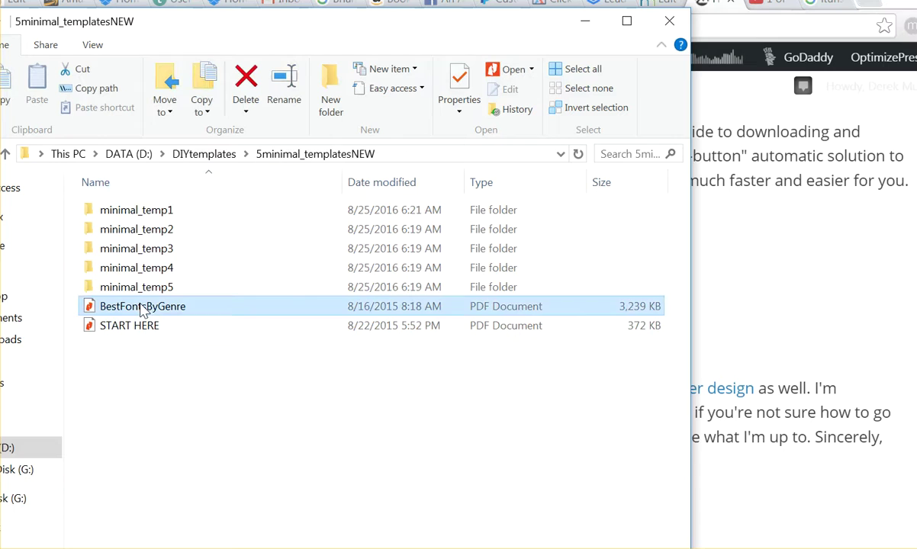
# Reposition Nitro Pro and page through the thriller, western, chick lit and horror font recommendations.
pyautogui.moveTo(215, 279); pyautogui.dragTo(221, 164)
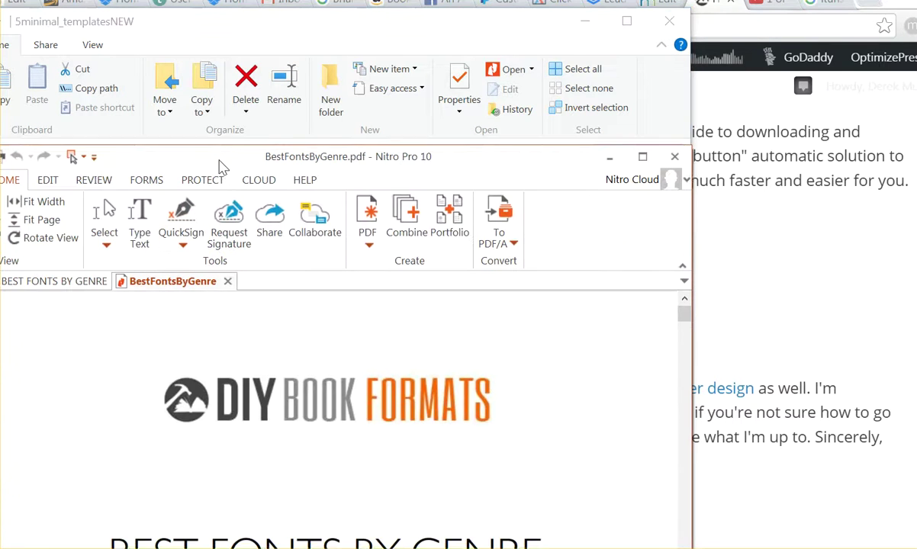
pyautogui.scroll(-3, 325, 384)
pyautogui.moveTo(324, 155); pyautogui.dragTo(328, 57)
pyautogui.scroll(-12, 360, 348)
pyautogui.scroll(-10, 360, 368)
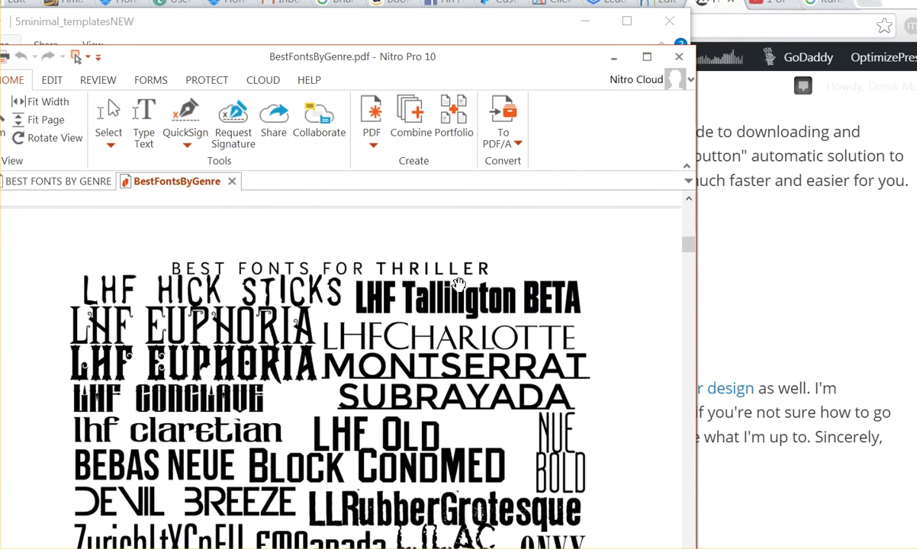
pyautogui.scroll(-15, 453, 324)
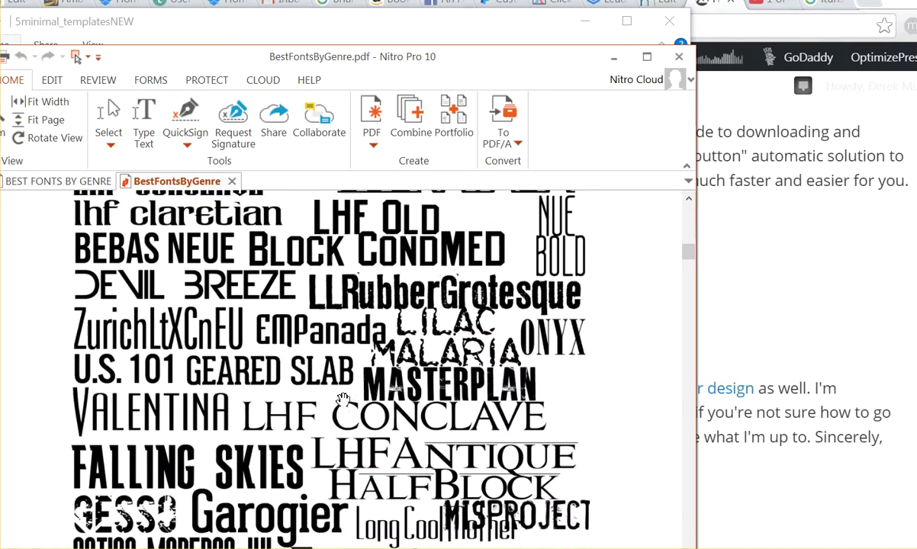
pyautogui.scroll(-15, 341, 358)
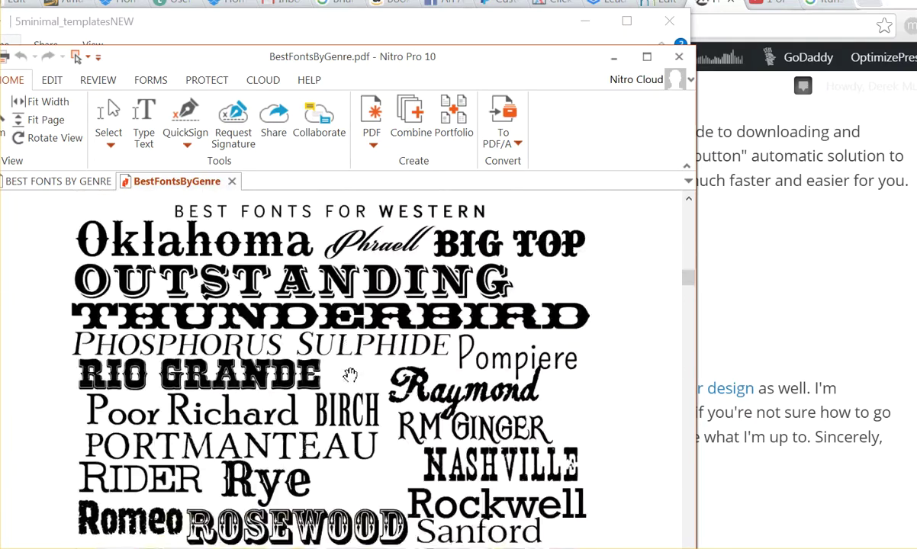
pyautogui.scroll(-5, 383, 369)
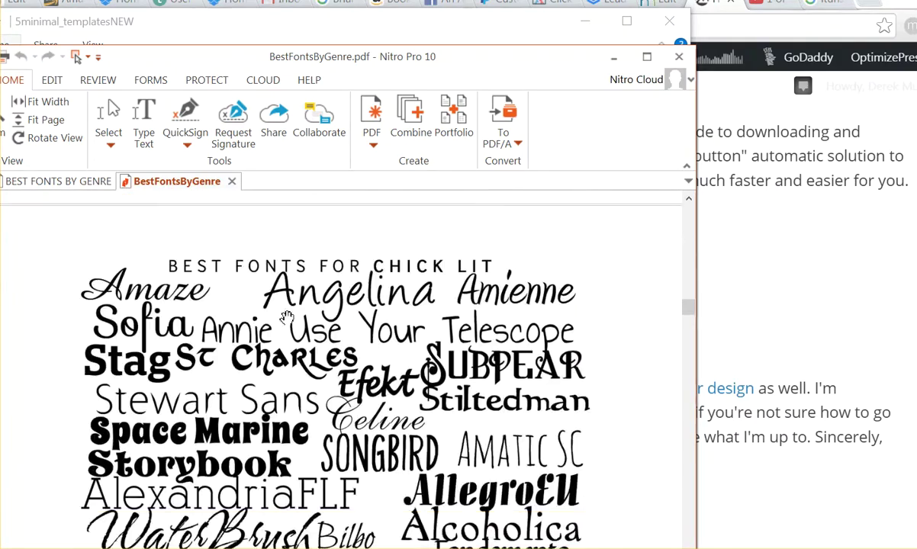
pyautogui.scroll(-10, 357, 362)
pyautogui.scroll(-15, 365, 390)
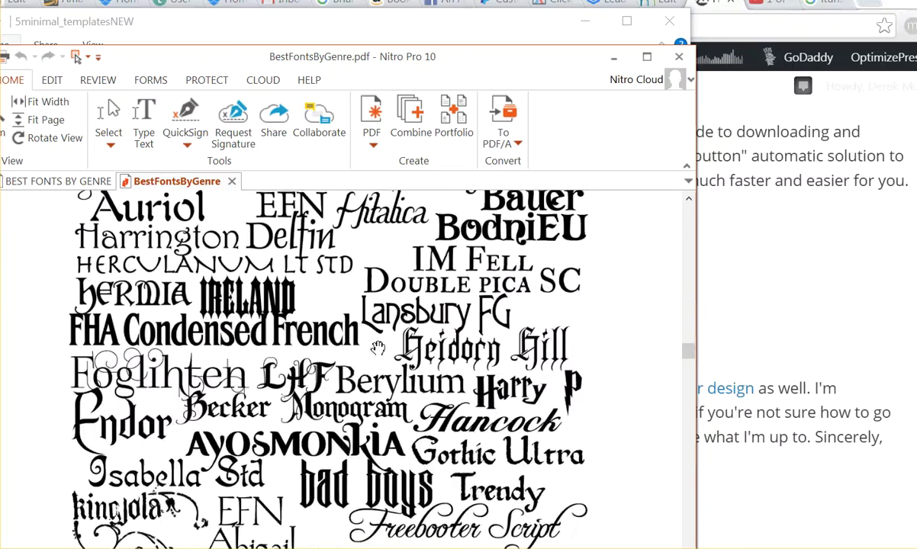
pyautogui.scroll(-6, 333, 372)
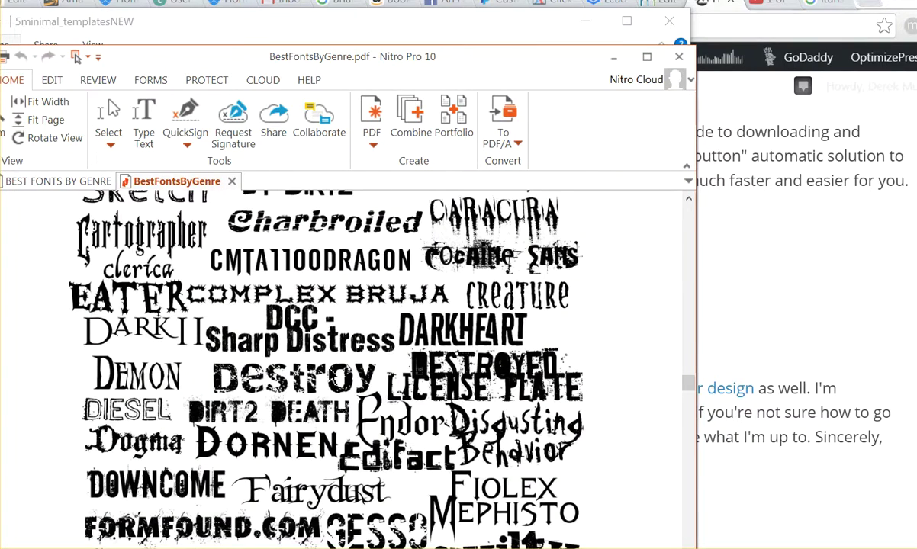
pyautogui.scroll(-3, 330, 373)
pyautogui.scroll(-1, 330, 375)
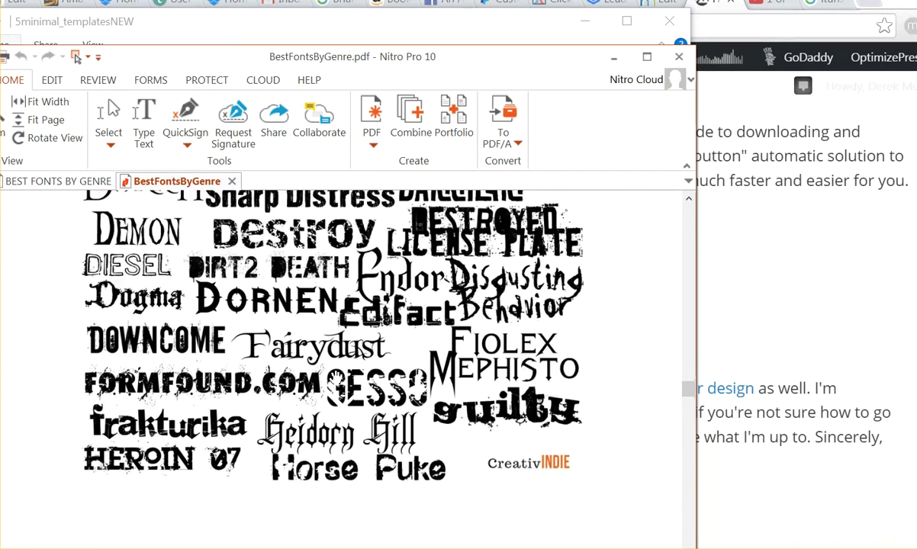
pyautogui.scroll(-2, 333, 360)
pyautogui.scroll(2, 421, 309)
# Minimize Nitro Pro and bring the DIY Book Formats page in Chrome to the front.
pyautogui.click(613, 57)
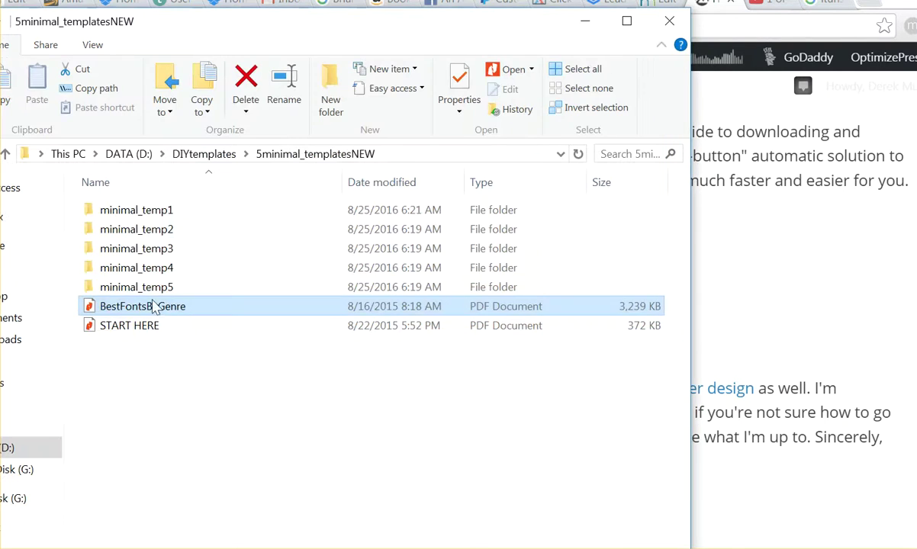
pyautogui.click(742, 328)
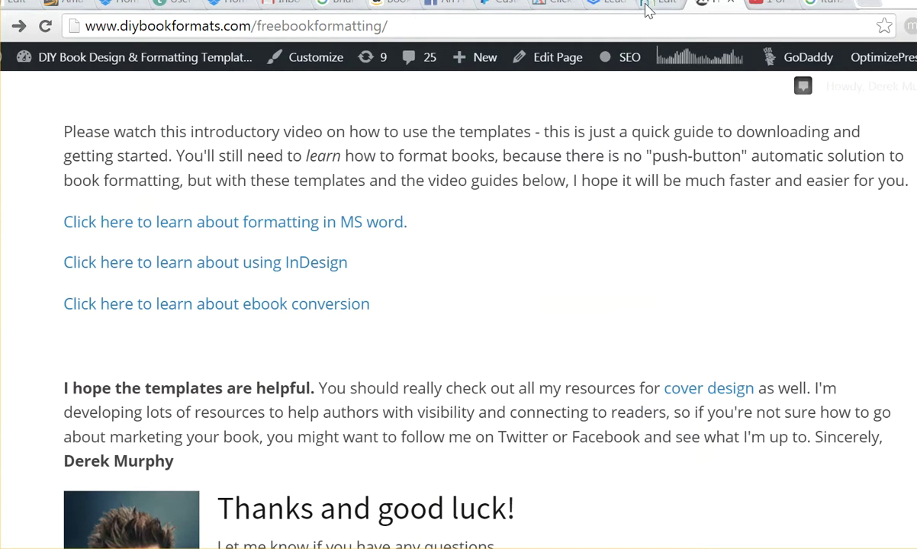
pyautogui.scroll(15, 580, 85)
# Browse the Free Fonts page's numbered font samples, then return to the 5minimal_templatesNEW folder.
pyautogui.moveTo(229, 194)
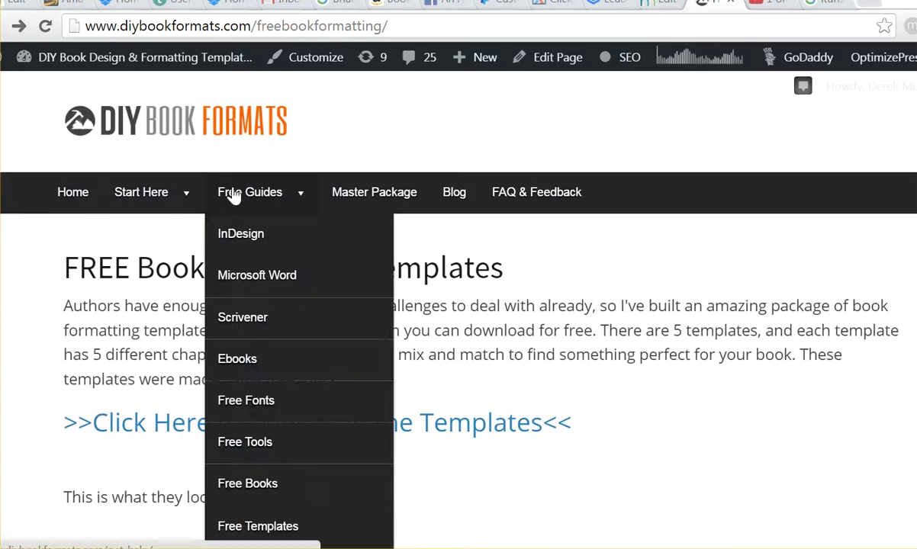
pyautogui.click(269, 407)
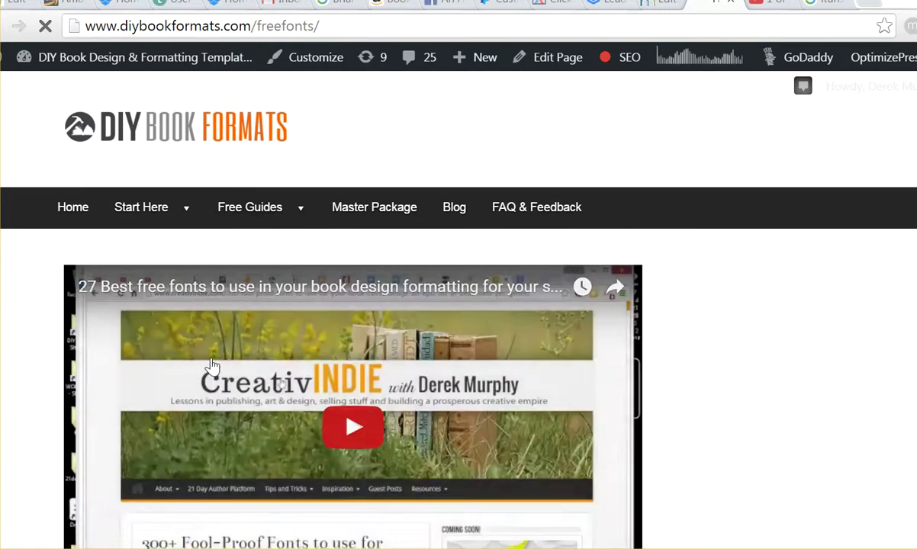
pyautogui.scroll(-18, 217, 366)
pyautogui.scroll(-20, 204, 369)
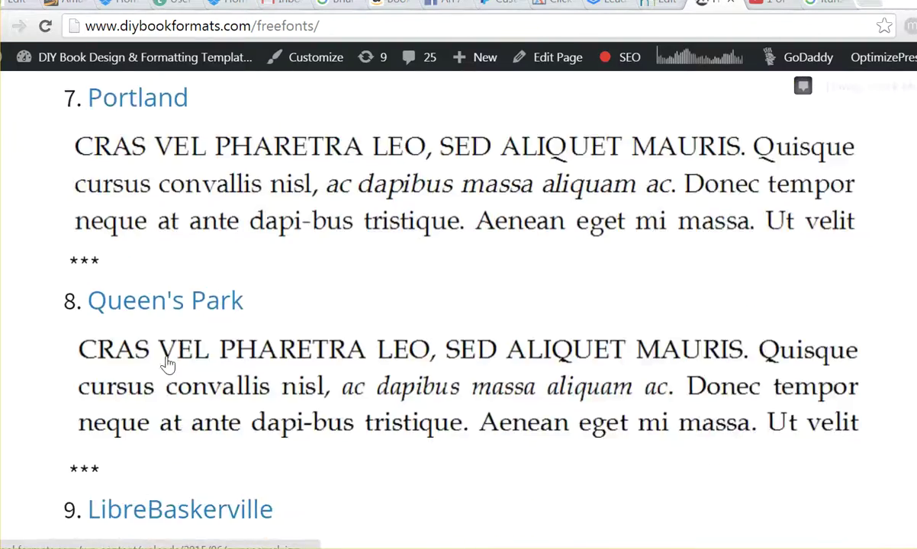
pyautogui.scroll(-12, 212, 303)
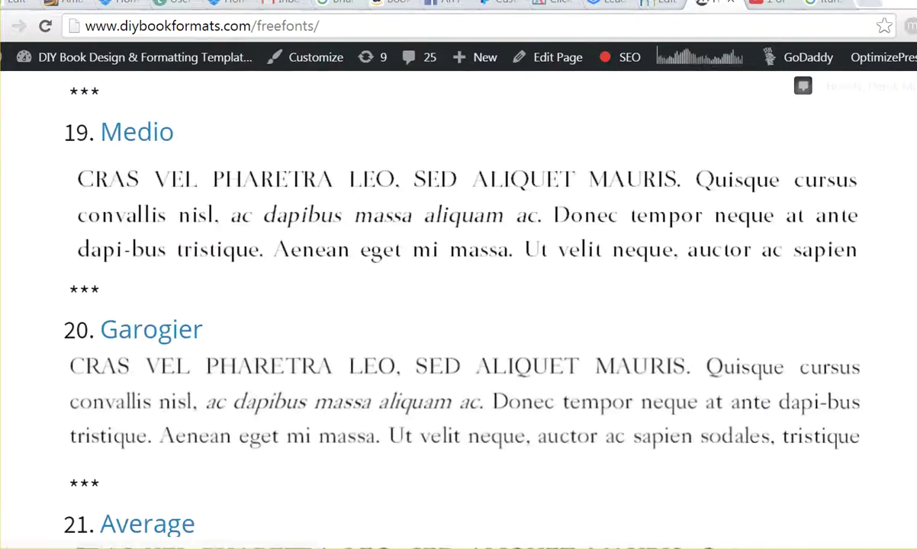
pyautogui.hotkey('alt', 'Tab')
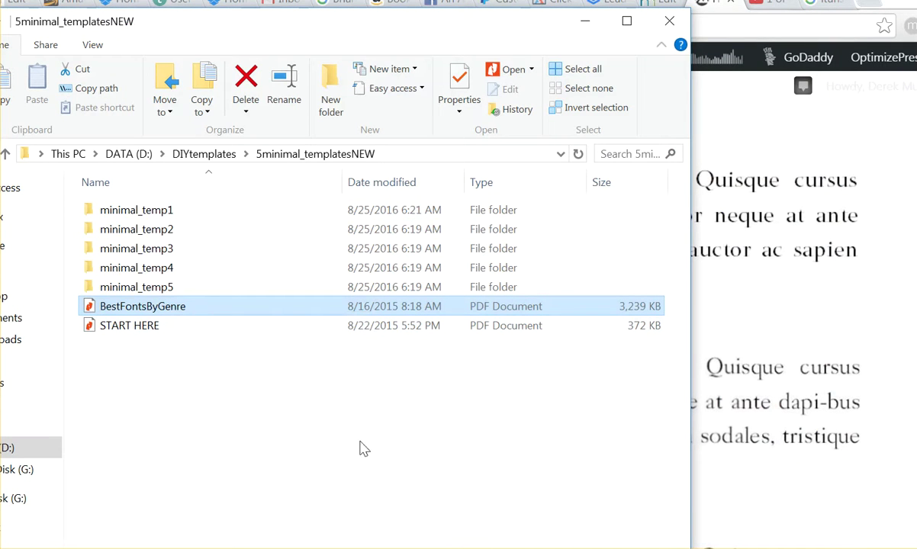
# Reopen BestFontsByGenre.pdf and scroll through its grunge, romance and sans-serif font pages.
pyautogui.doubleClick(156, 308)
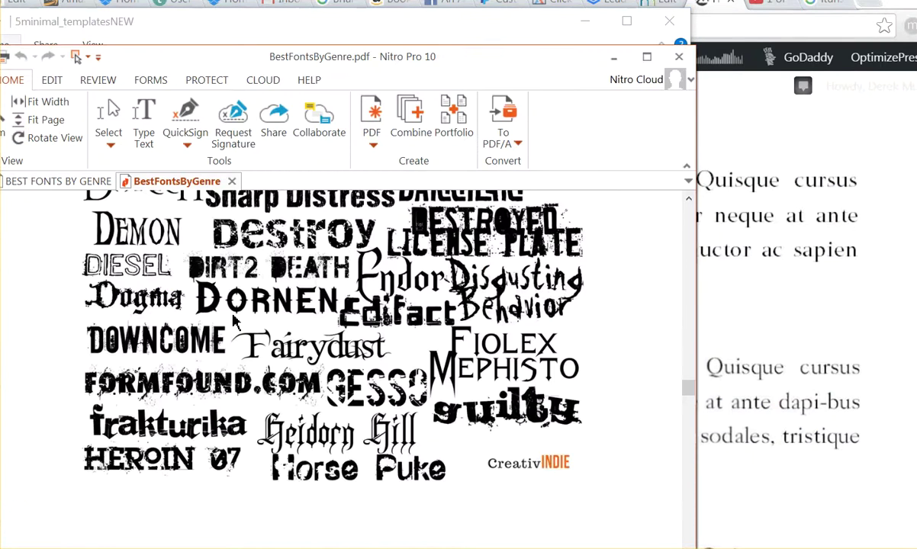
pyautogui.scroll(-15, 287, 348)
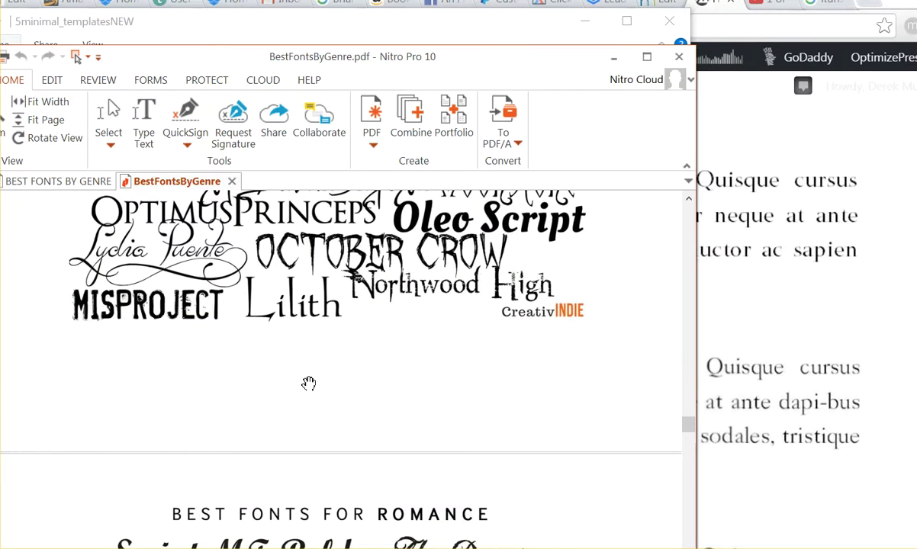
pyautogui.scroll(-6, 308, 380)
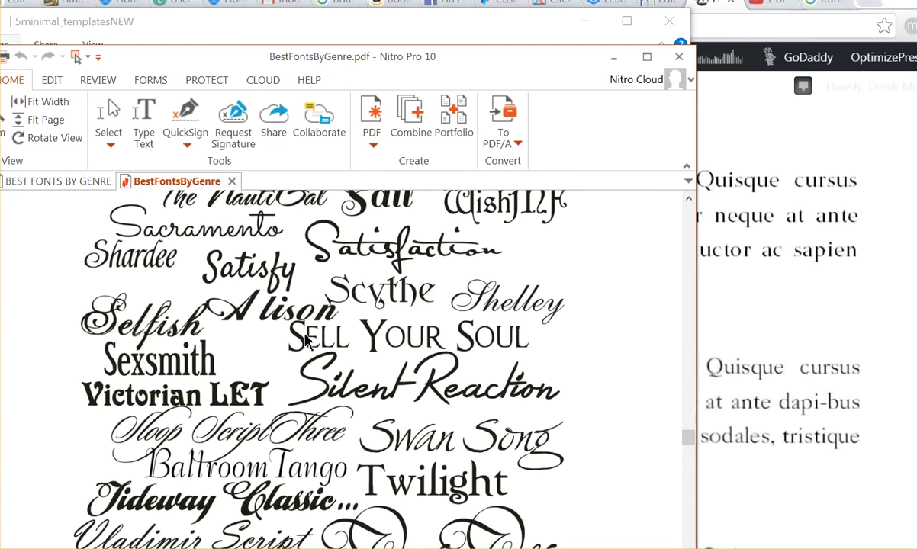
pyautogui.scroll(-10, 402, 410)
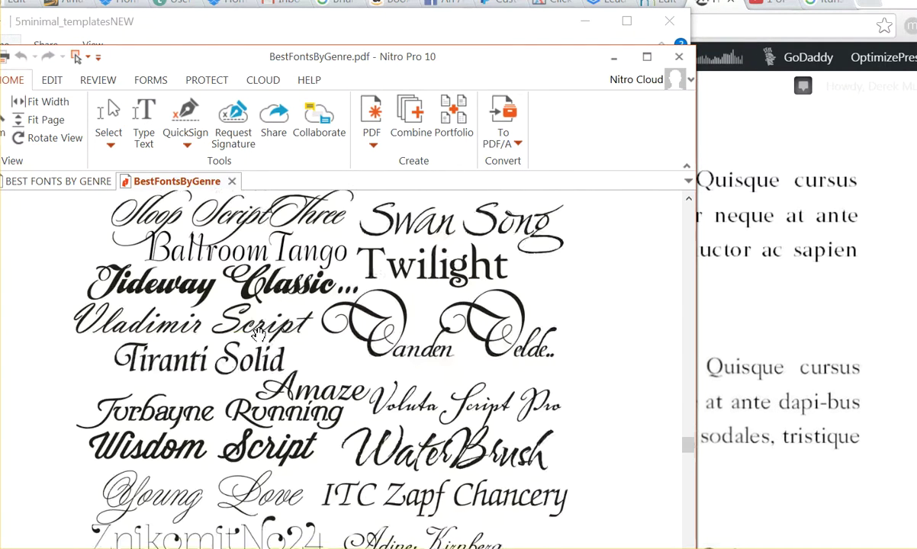
pyautogui.scroll(-8, 257, 337)
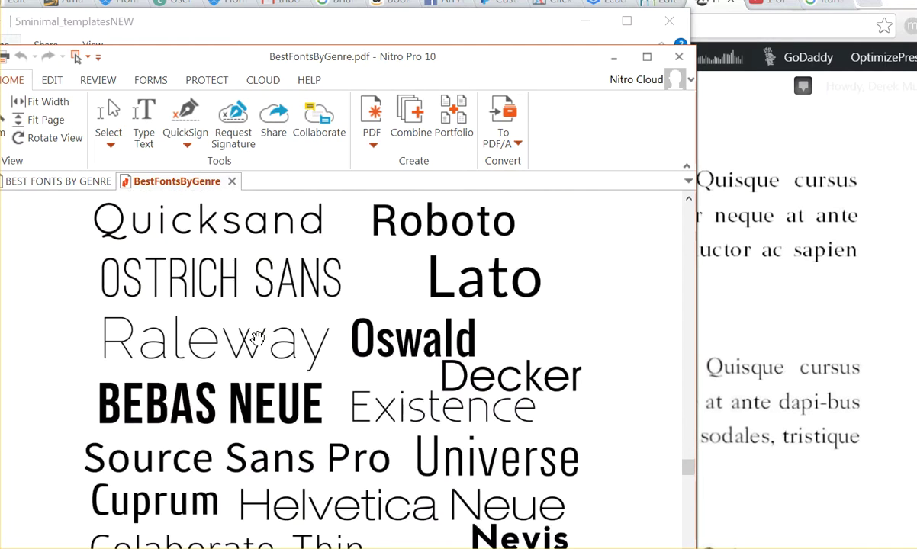
# Minimize Nitro Pro, check the font files in minimal_temp1's Document fonts folder, then go back.
pyautogui.click(612, 57)
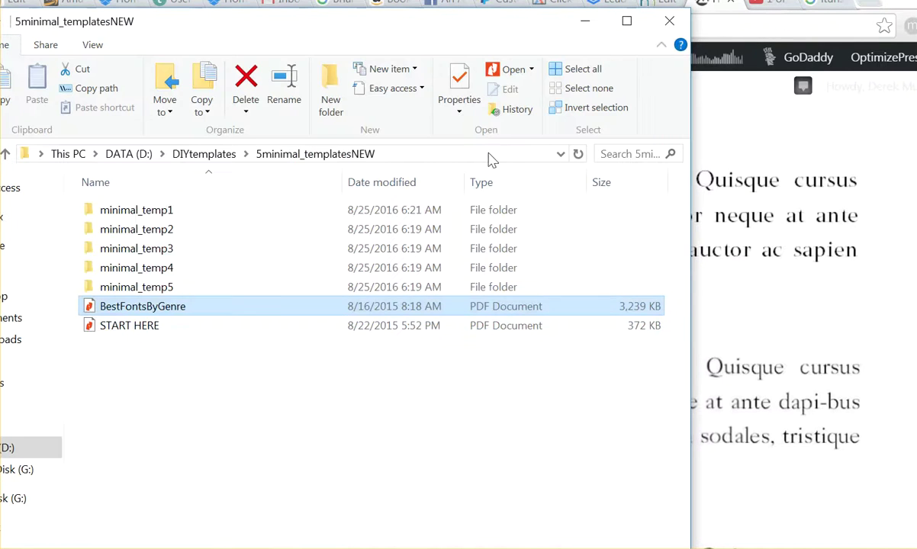
pyautogui.doubleClick(162, 216)
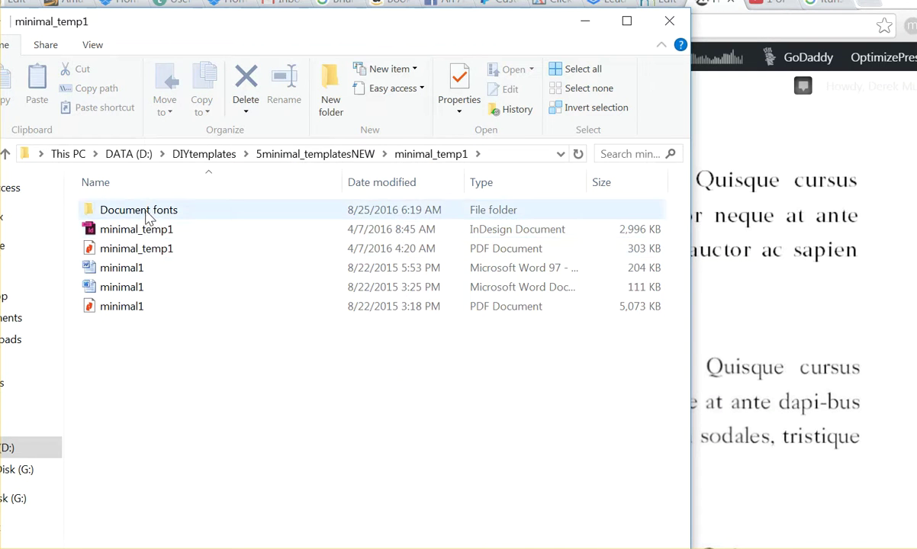
pyautogui.doubleClick(145, 212)
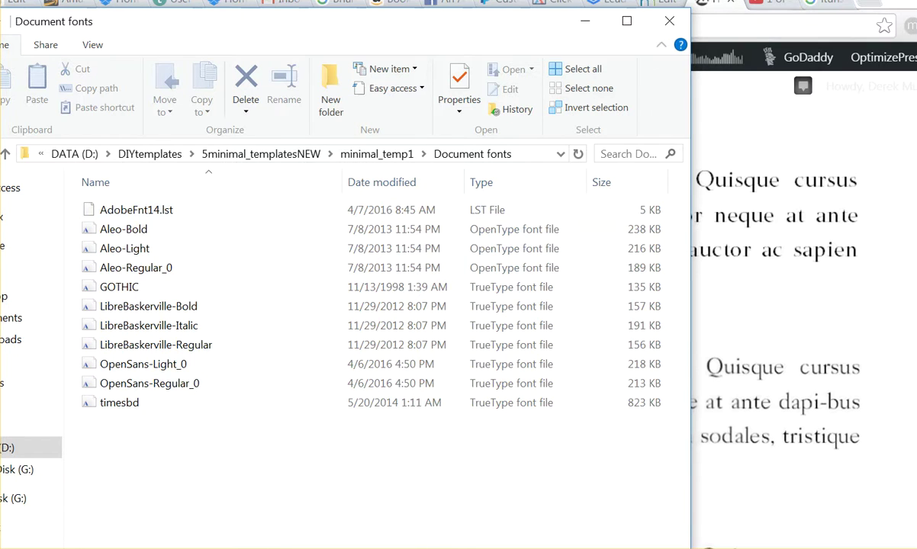
pyautogui.hotkey('alt', 'Left')
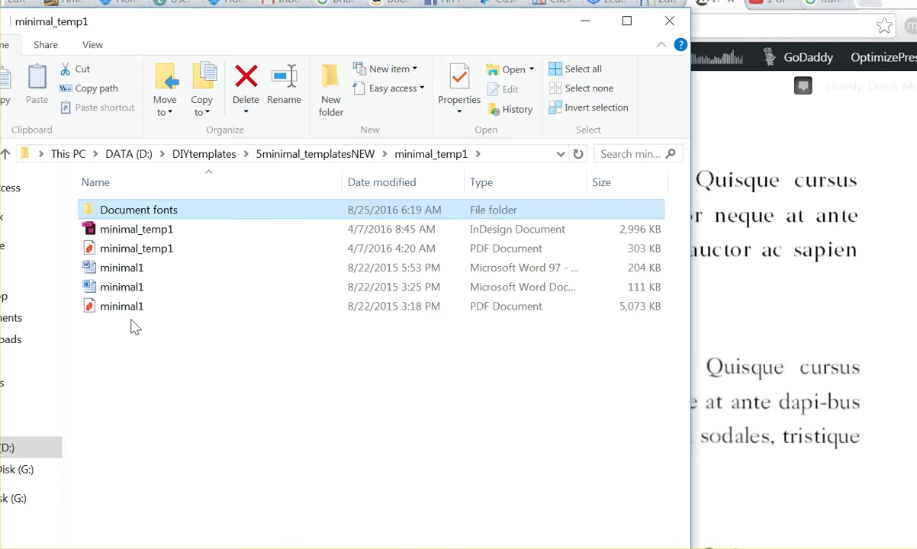
# Open minimal1.pdf and read its title, copyright, contents and Chapter One instruction pages.
pyautogui.doubleClick(132, 312)
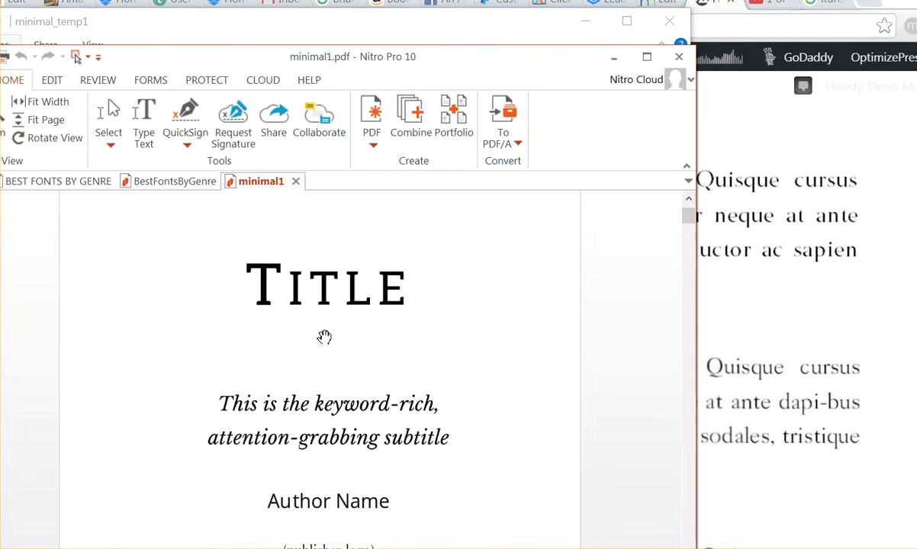
pyautogui.scroll(-12, 324, 336)
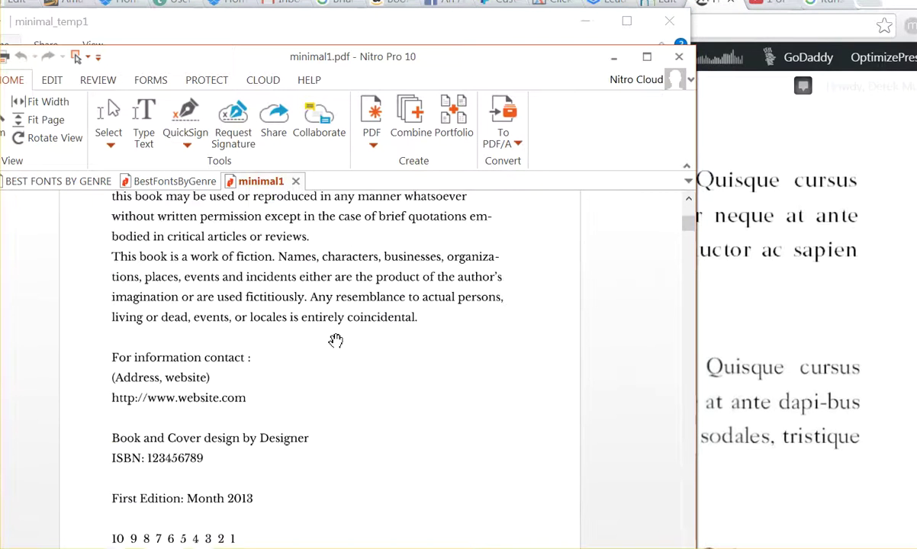
pyautogui.scroll(-5, 336, 340)
pyautogui.scroll(8, 337, 327)
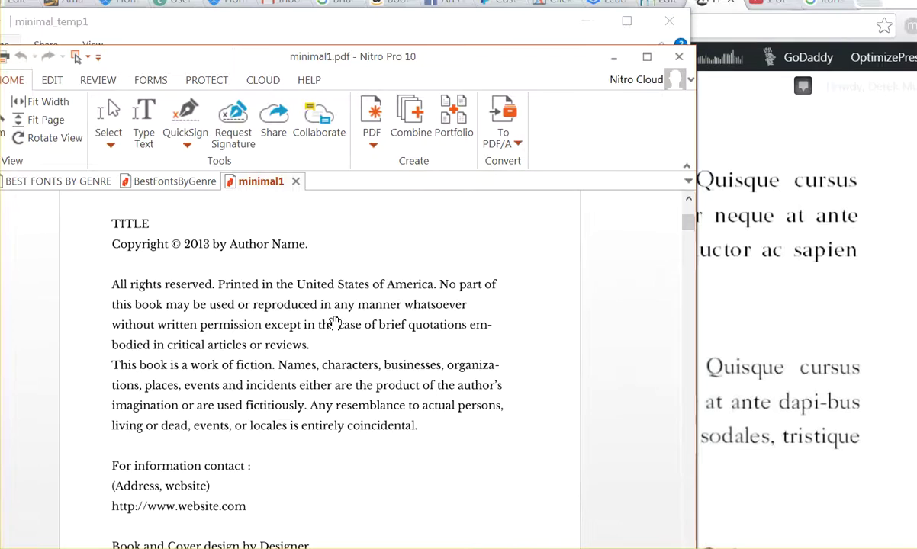
pyautogui.scroll(-4, 214, 304)
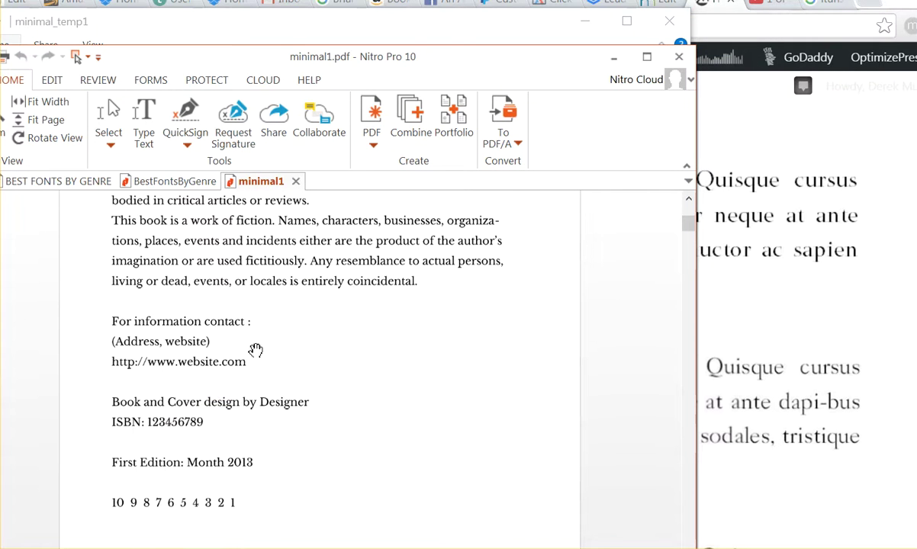
pyautogui.scroll(-15, 260, 333)
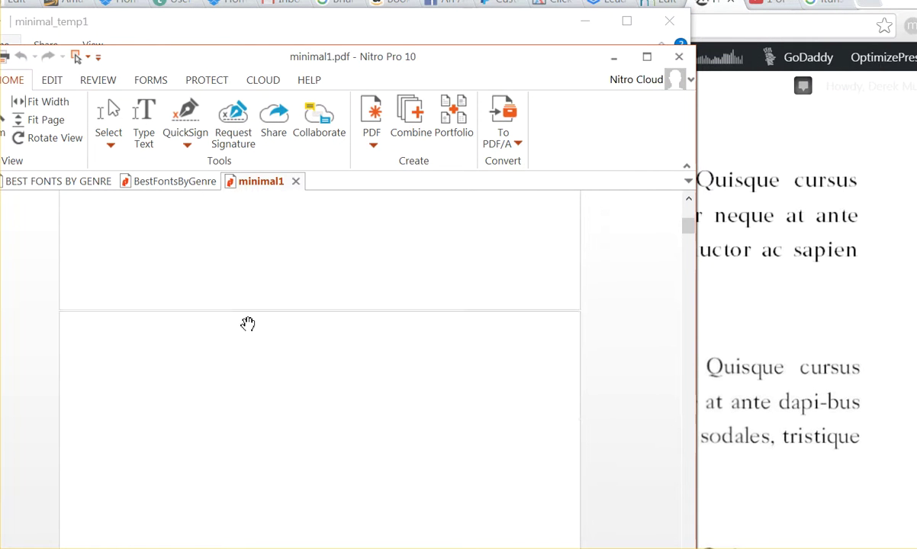
pyautogui.scroll(-4, 286, 294)
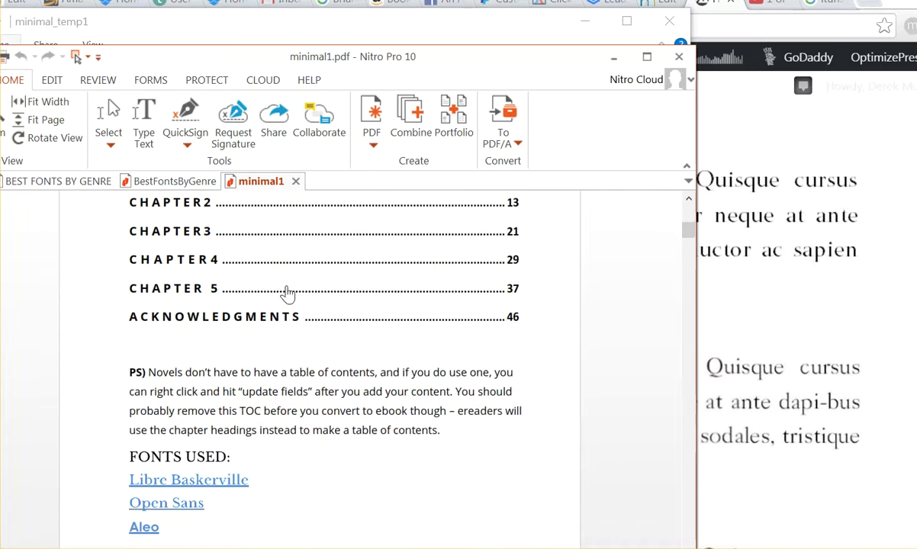
pyautogui.scroll(1, 231, 309)
pyautogui.scroll(-5, 248, 325)
pyautogui.scroll(2, 248, 325)
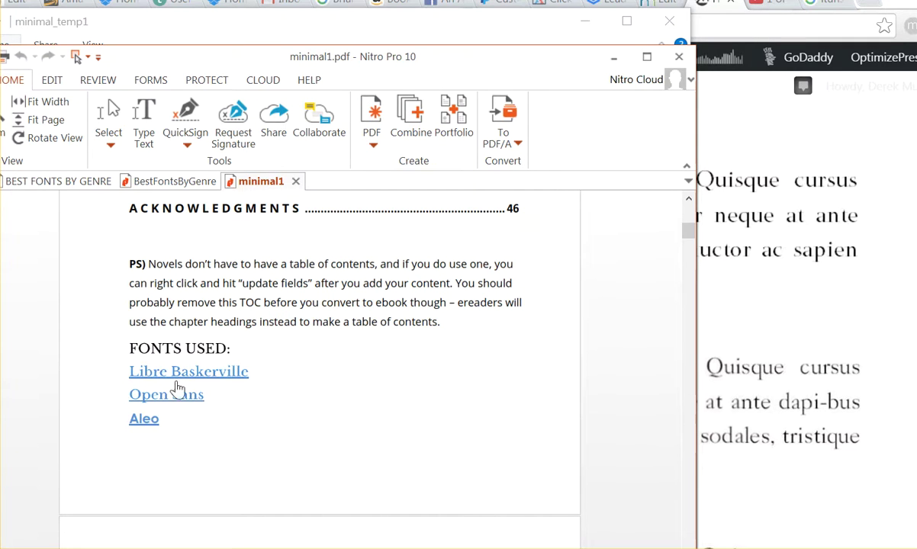
pyautogui.scroll(-5, 167, 381)
pyautogui.scroll(3, 171, 347)
pyautogui.scroll(-5, 171, 347)
pyautogui.scroll(3, 196, 338)
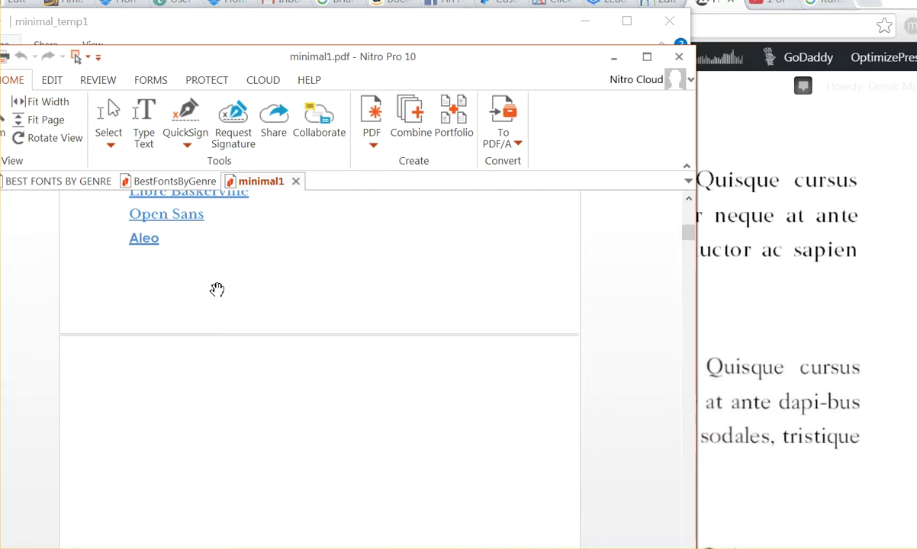
pyautogui.scroll(-3, 228, 285)
pyautogui.scroll(-3, 235, 317)
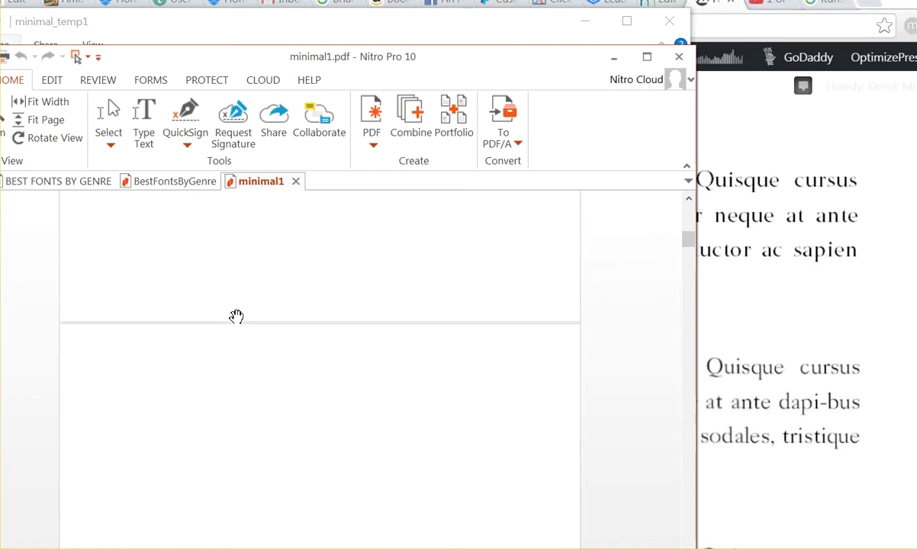
pyautogui.scroll(-15, 238, 328)
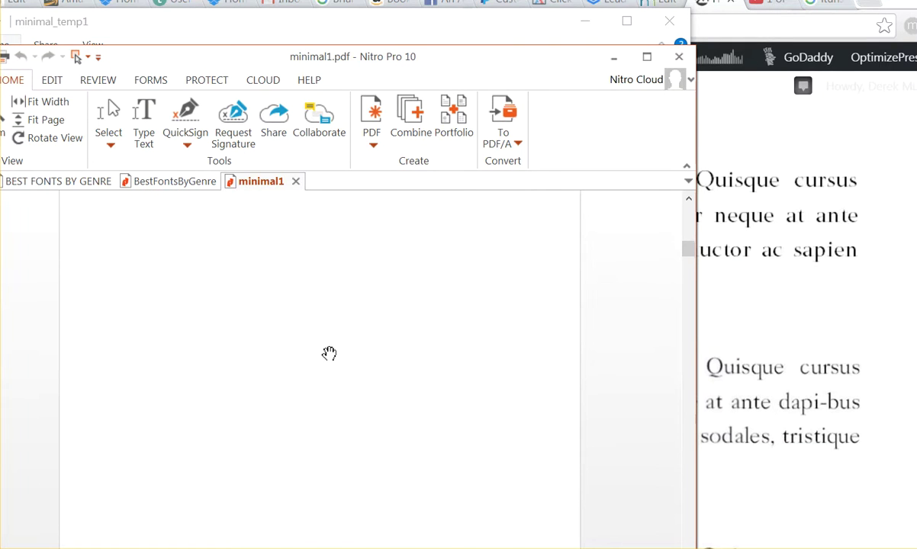
pyautogui.scroll(-10, 329, 353)
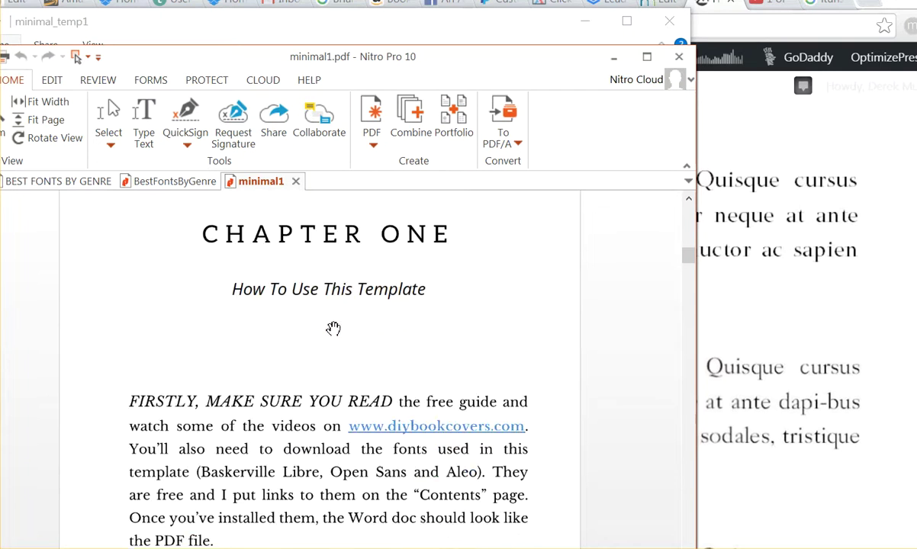
pyautogui.scroll(2, 334, 328)
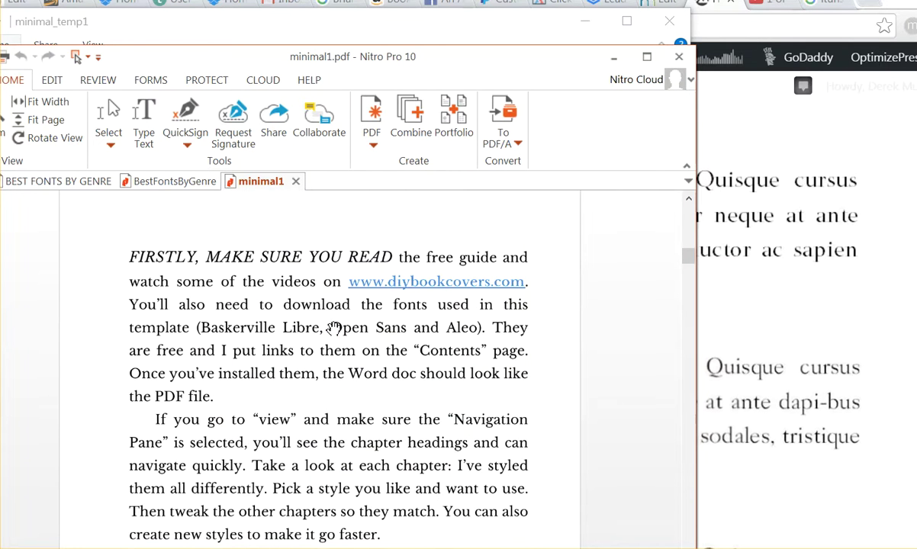
pyautogui.scroll(-2, 296, 260)
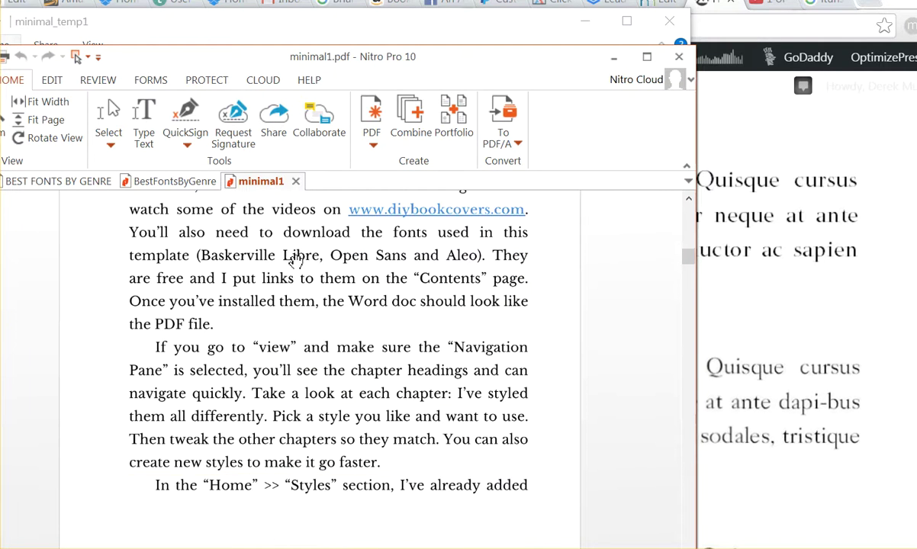
pyautogui.scroll(-8, 221, 288)
# Scroll through more minimal1 sample chapter pages, then close the minimal1 tab.
pyautogui.scroll(9, 225, 267)
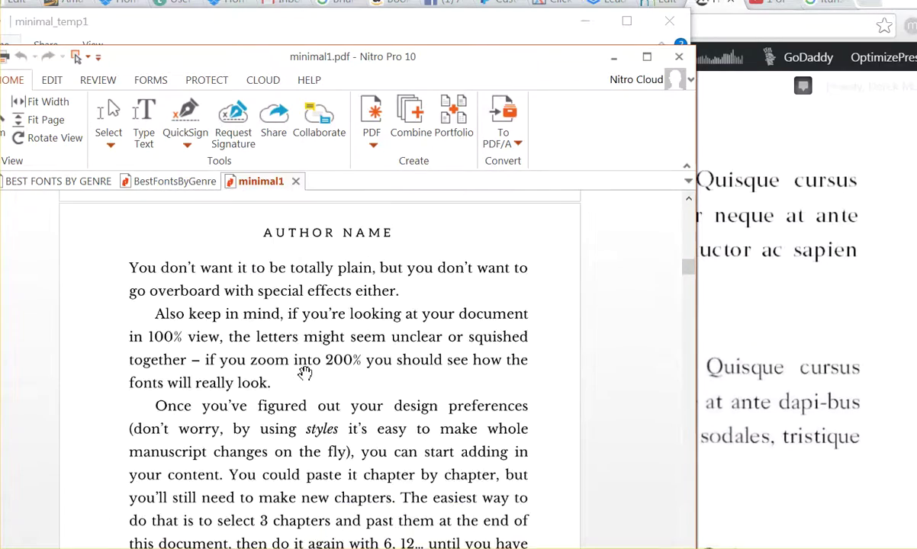
pyautogui.scroll(-3, 308, 376)
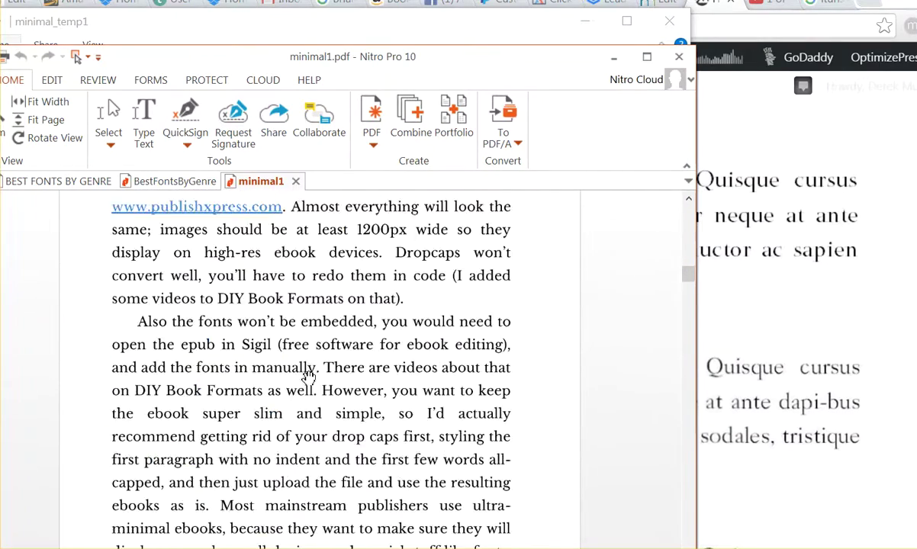
pyautogui.scroll(-5, 309, 376)
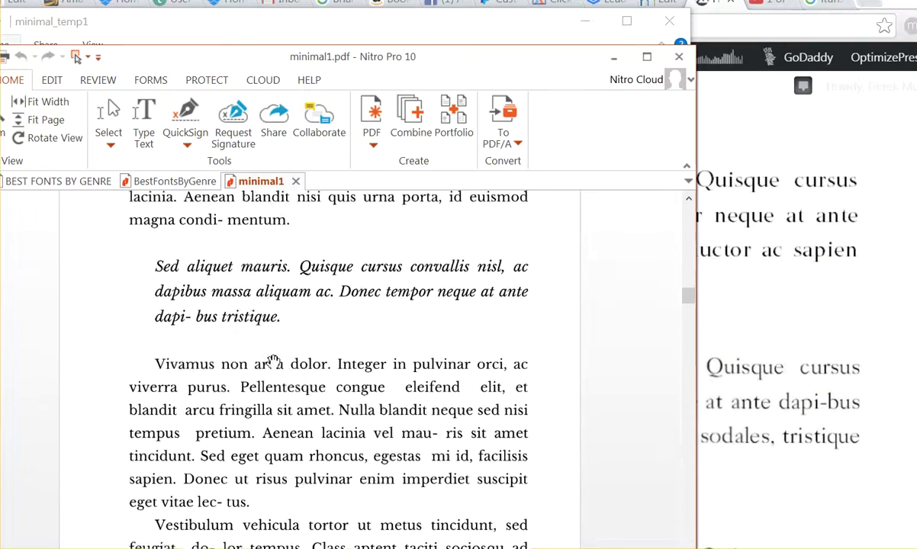
pyautogui.scroll(-20, 317, 360)
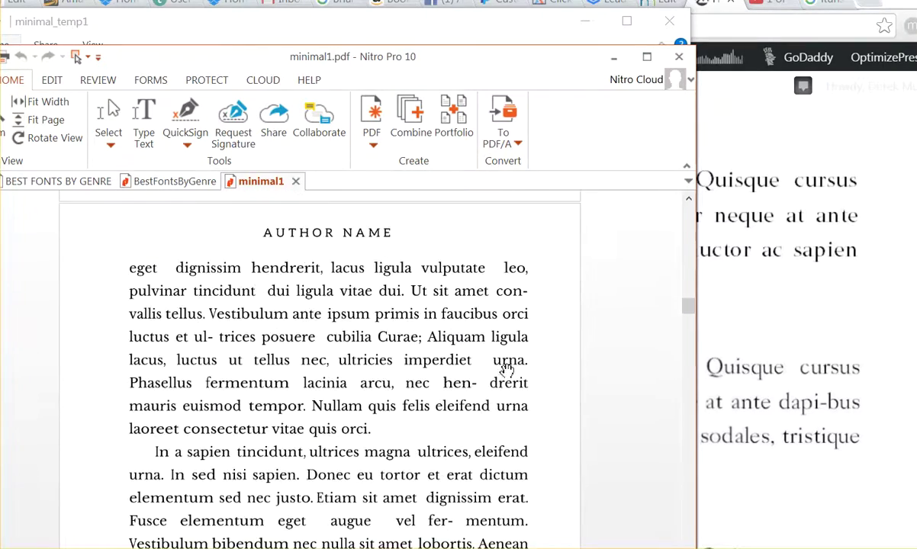
pyautogui.scroll(-15, 443, 371)
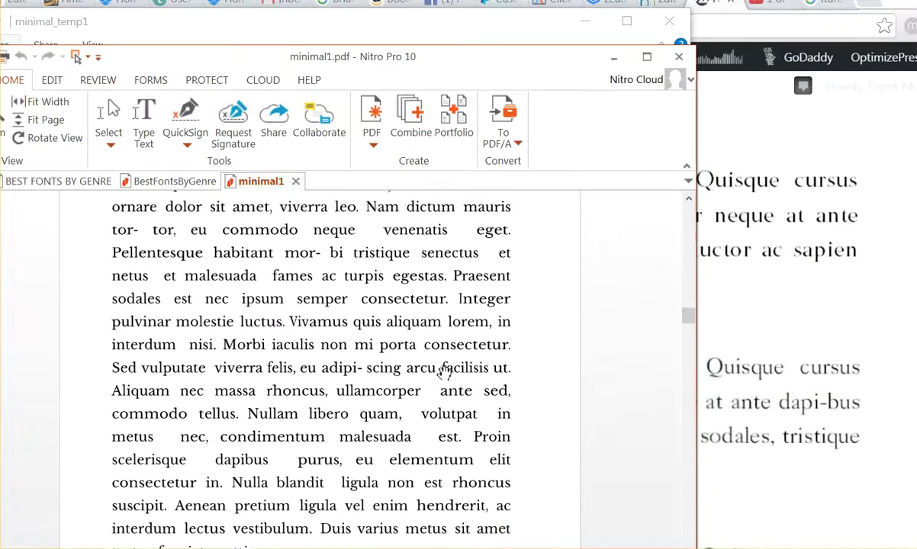
pyautogui.scroll(-5, 443, 371)
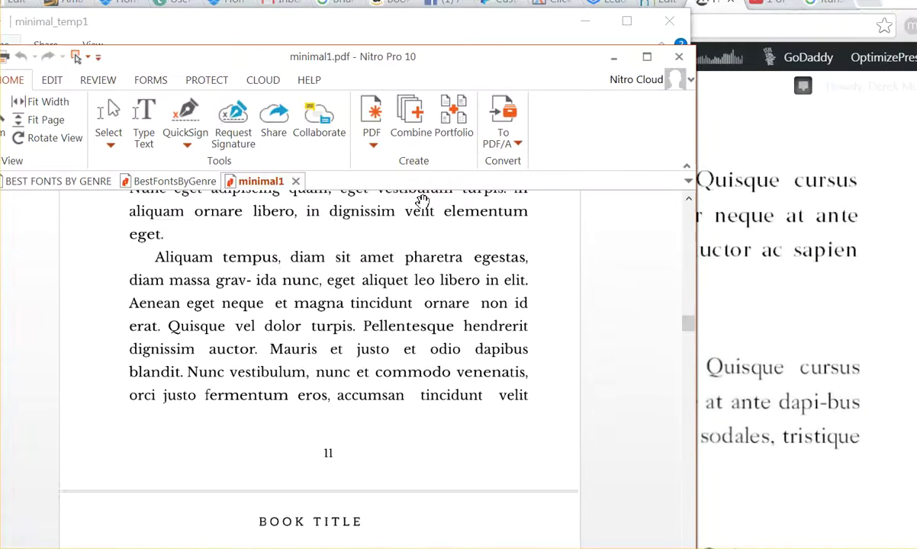
pyautogui.click(295, 182)
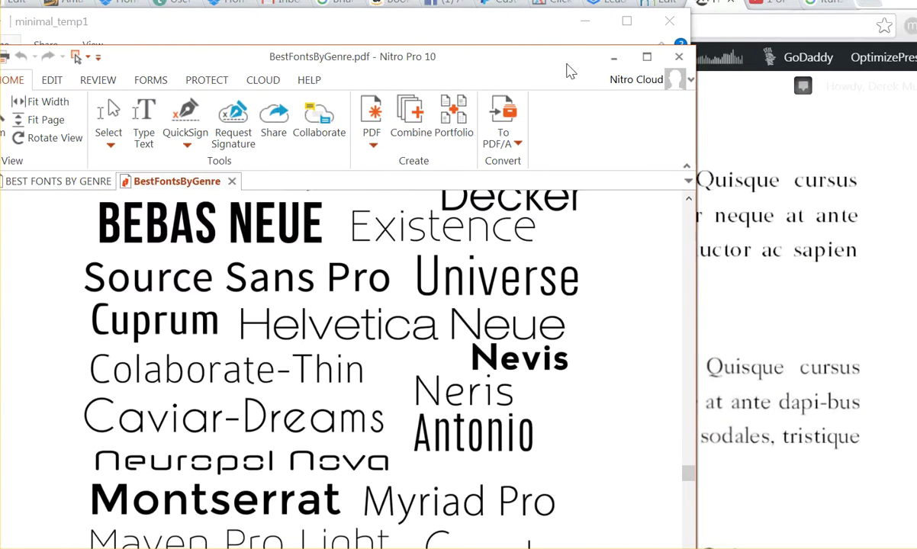
# Open the minimal1 Word 97 template in Word and show the View tab beside the Navigation pane.
pyautogui.click(614, 57)
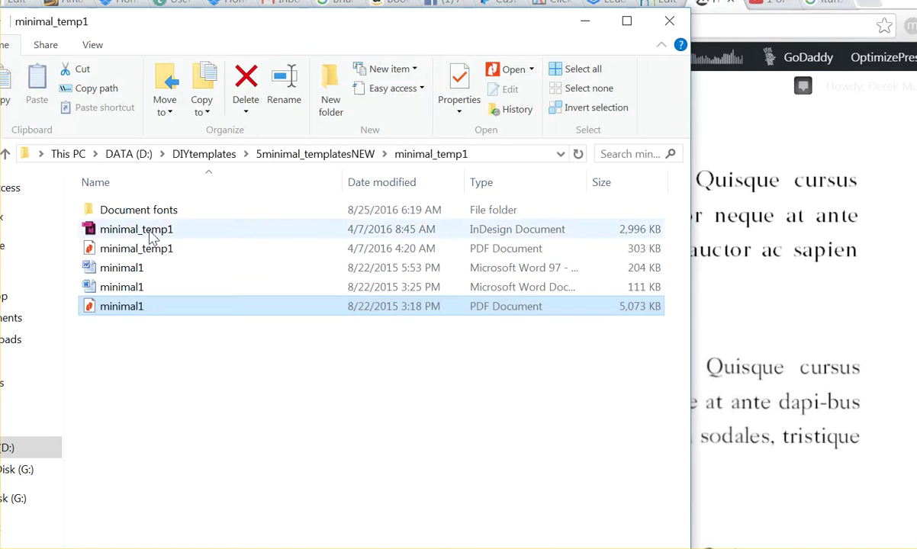
pyautogui.doubleClick(140, 270)
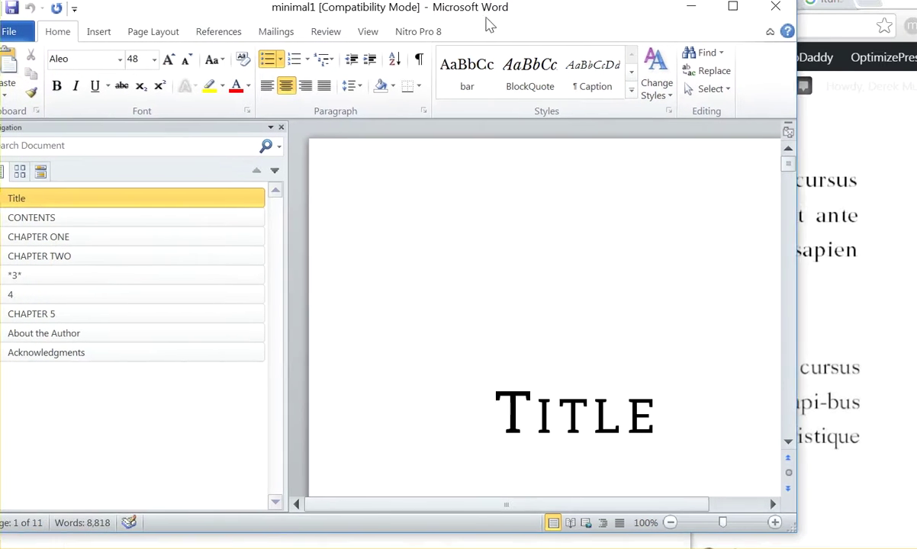
pyautogui.moveTo(489, 25); pyautogui.dragTo(499, 30)
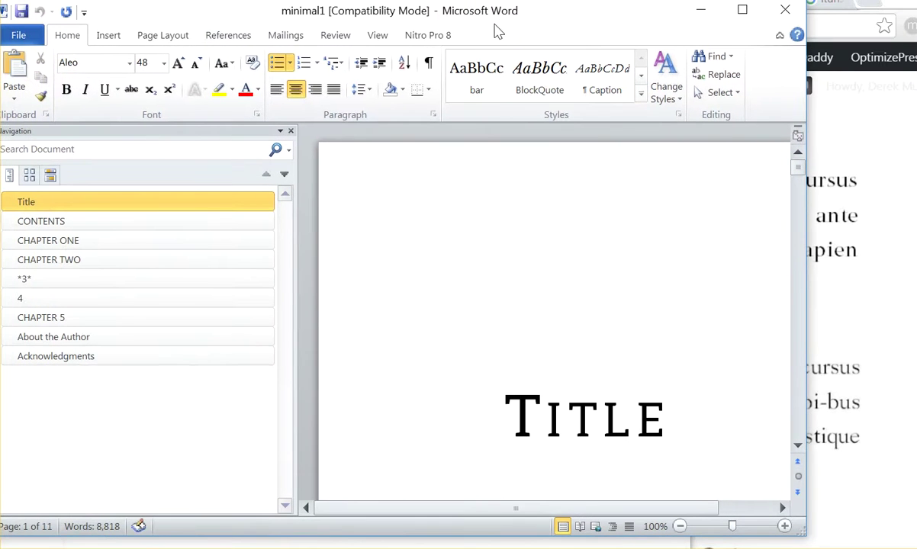
pyautogui.click(380, 38)
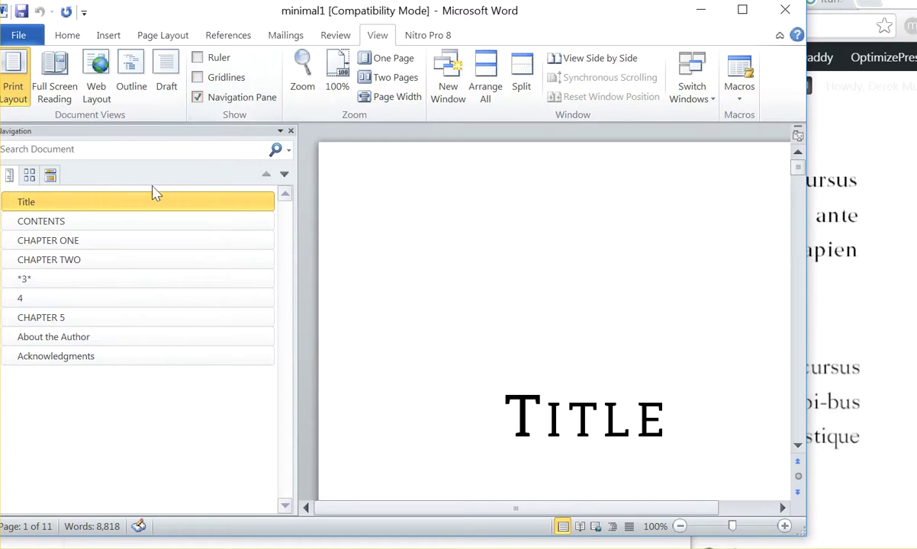
# Visit the Contents and CHAPTER ONE headings and narrow the Navigation pane.
pyautogui.click(67, 224)
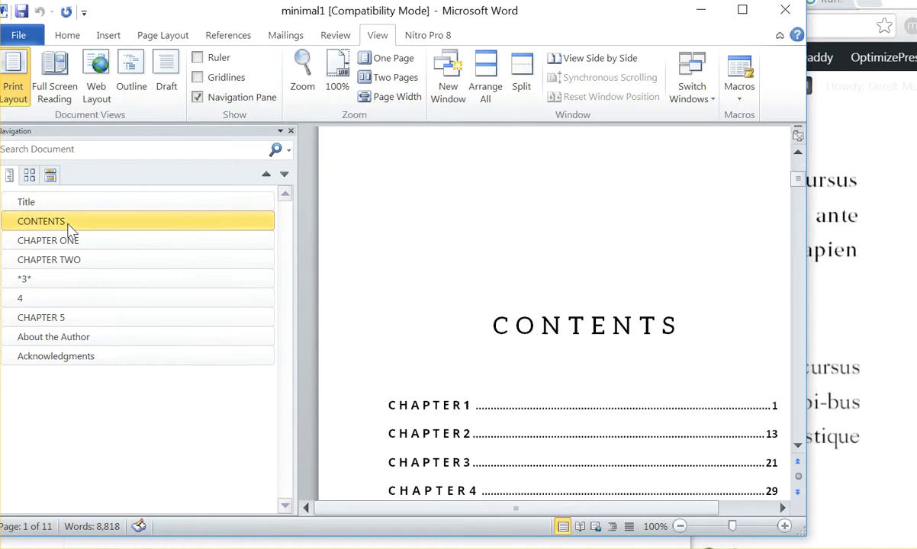
pyautogui.click(71, 242)
pyautogui.scroll(-2, 741, 341)
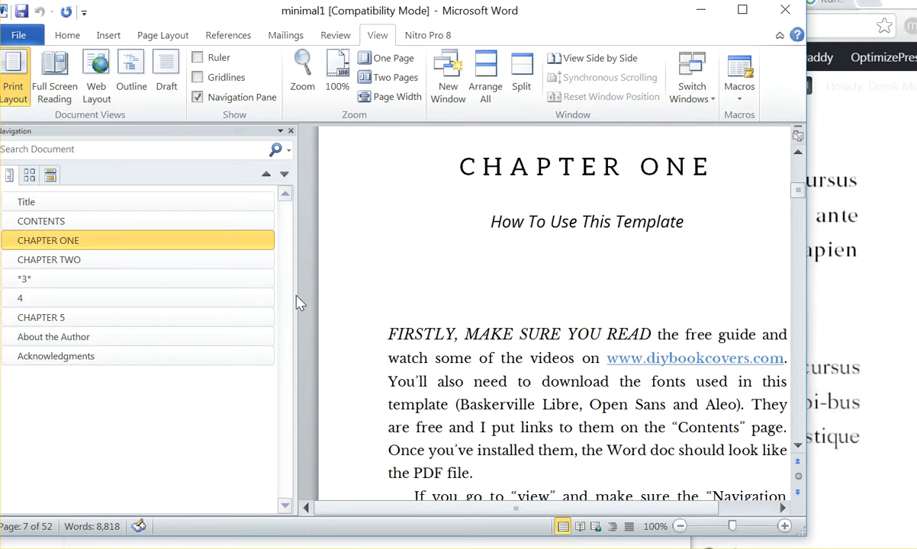
pyautogui.moveTo(297, 297); pyautogui.dragTo(210, 301)
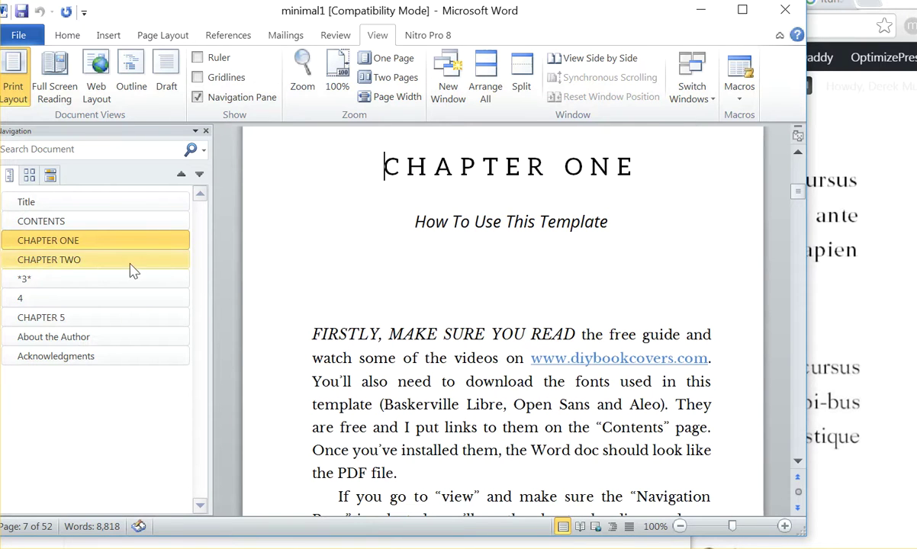
pyautogui.click(67, 243)
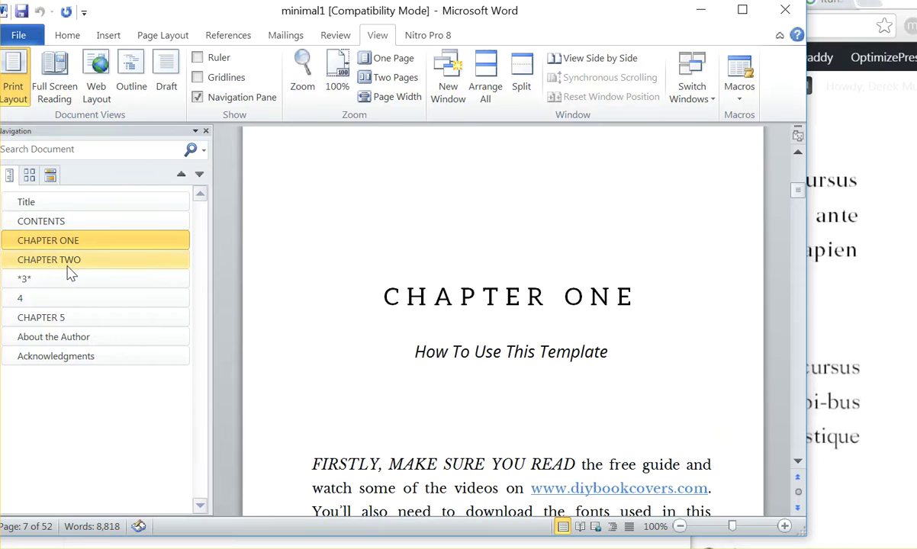
# Step through the CHAPTER TWO, *3*, 4 and CHAPTER 5 headings in turn.
pyautogui.click(69, 263)
pyautogui.click(65, 284)
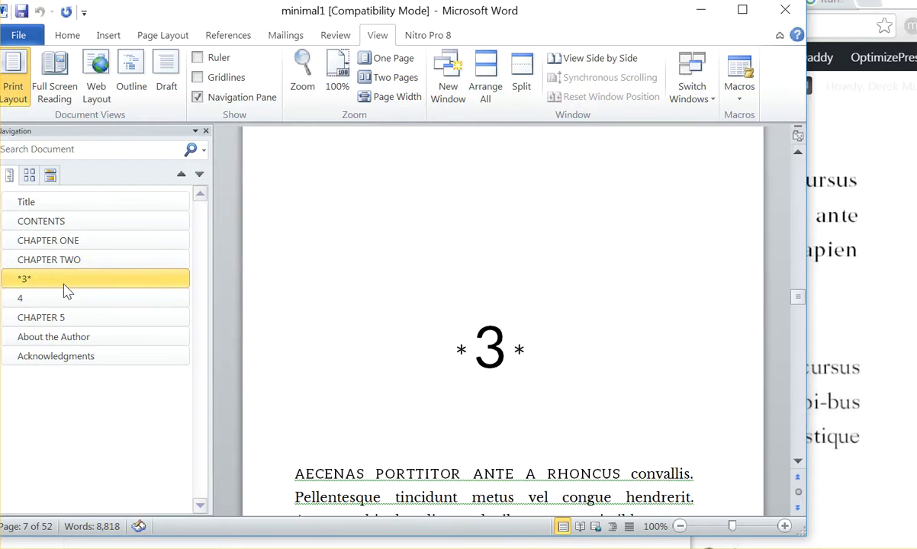
pyautogui.click(76, 302)
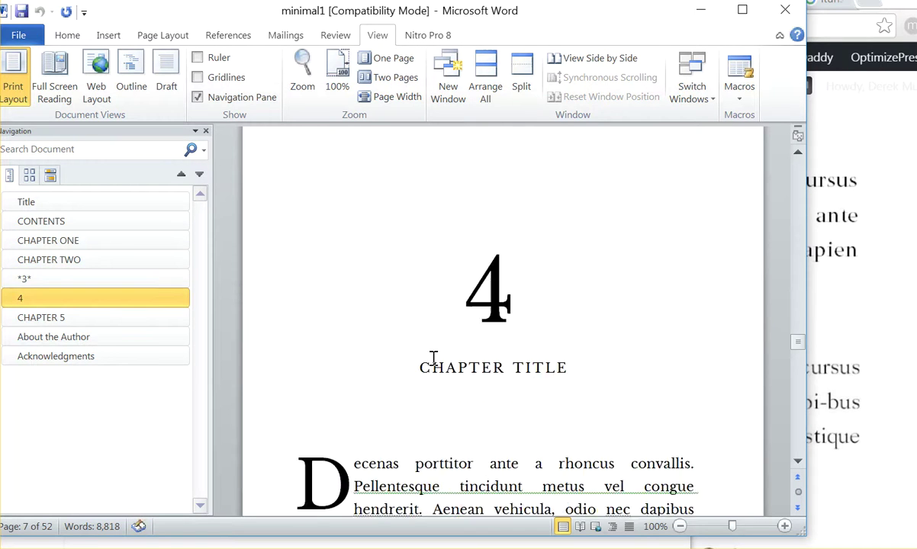
pyautogui.scroll(-4, 464, 375)
pyautogui.click(90, 319)
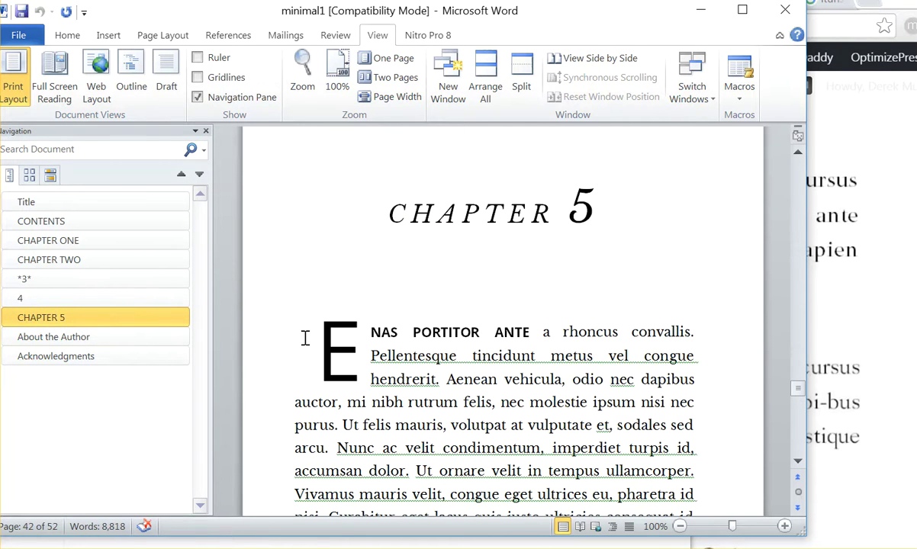
# Walk back up to Contents, then return through CHAPTER ONE and TWO into chapter *3*.
pyautogui.click(105, 298)
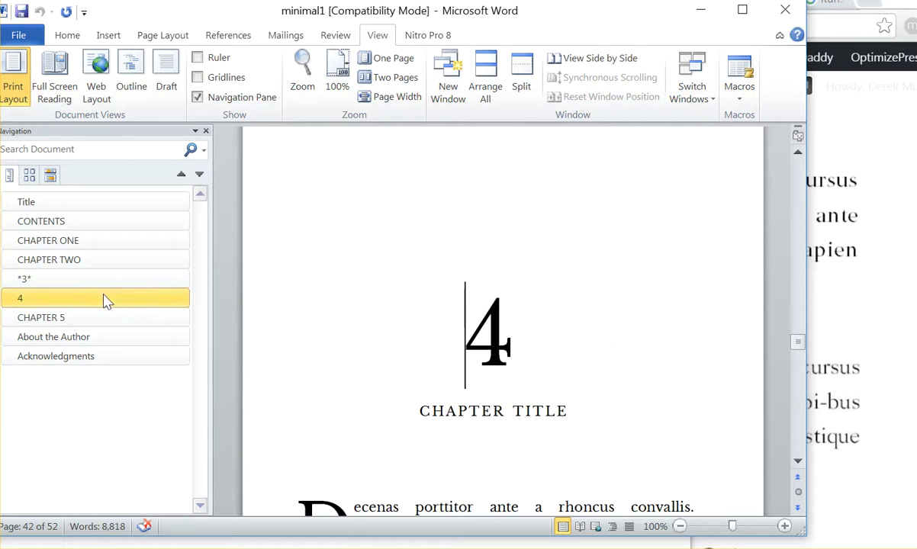
pyautogui.click(104, 289)
pyautogui.click(97, 262)
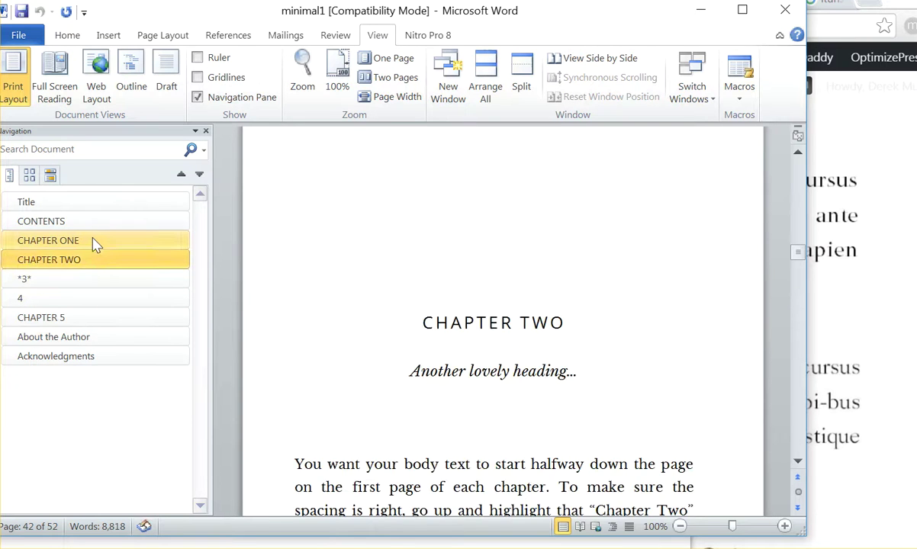
pyautogui.click(91, 241)
pyautogui.click(77, 221)
pyautogui.click(76, 241)
pyautogui.click(74, 261)
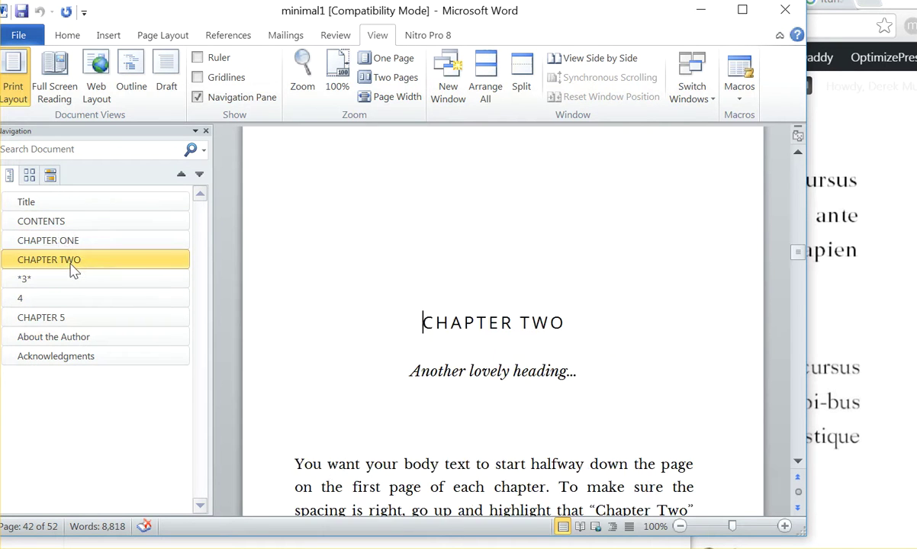
pyautogui.click(73, 281)
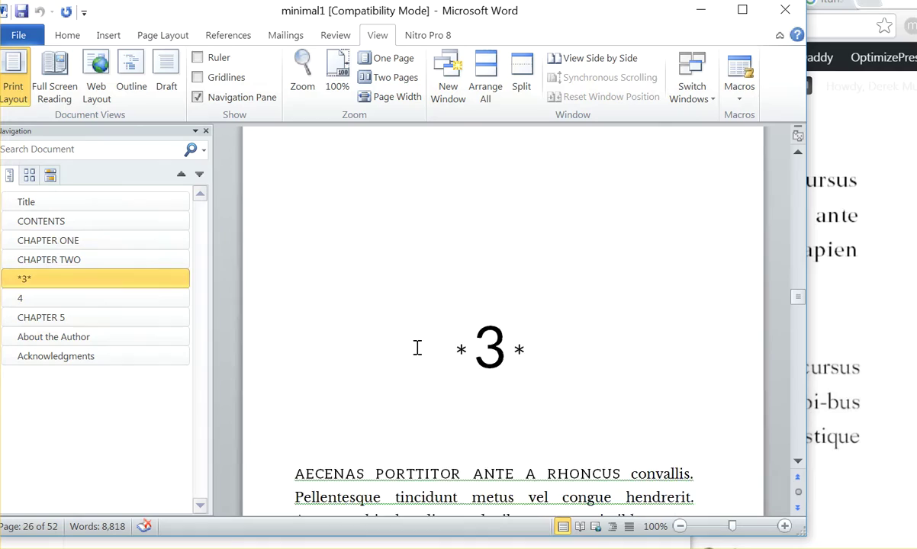
pyautogui.scroll(-3, 417, 348)
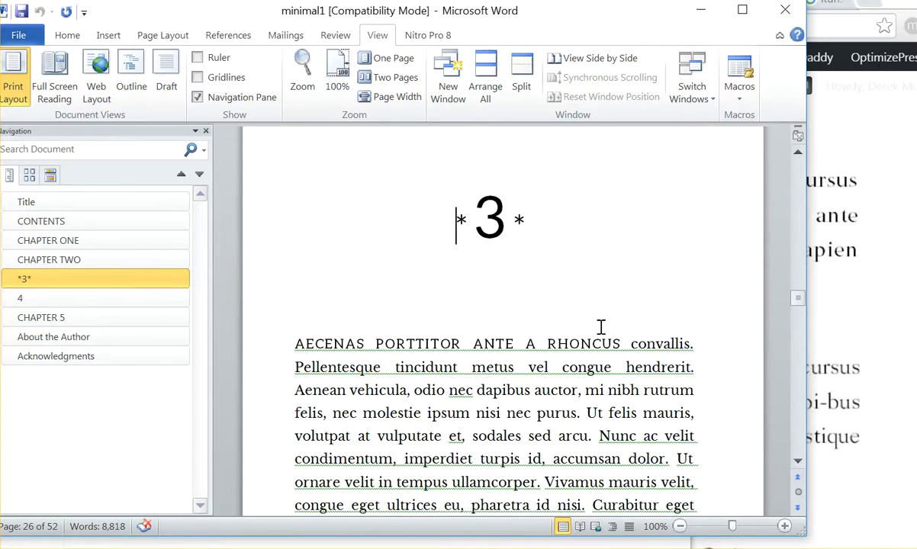
pyautogui.scroll(3, 597, 328)
pyautogui.scroll(-15, 585, 340)
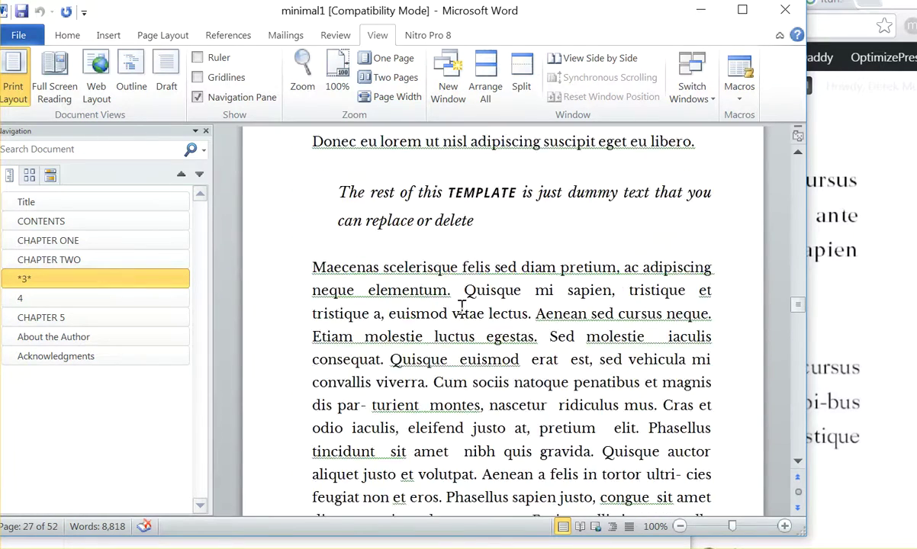
pyautogui.scroll(-5, 461, 306)
pyautogui.scroll(10, 457, 303)
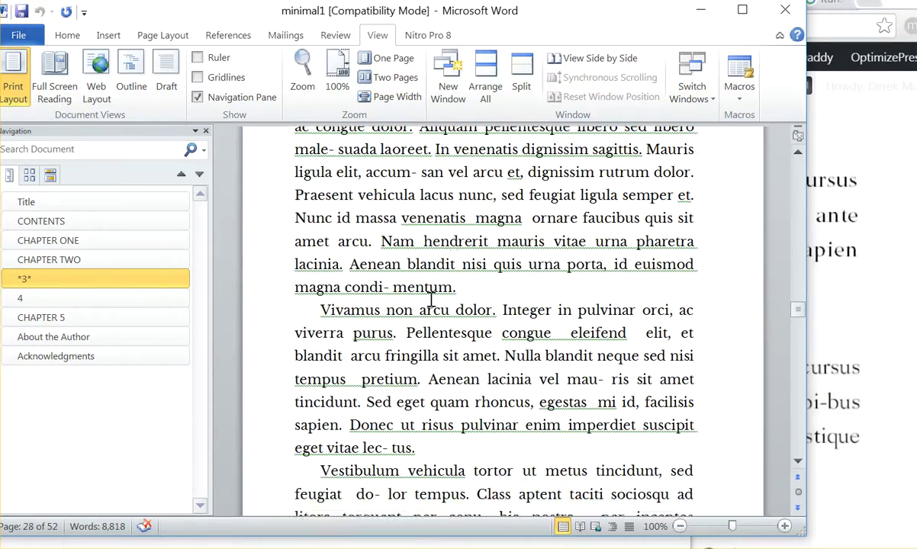
pyautogui.scroll(4, 294, 309)
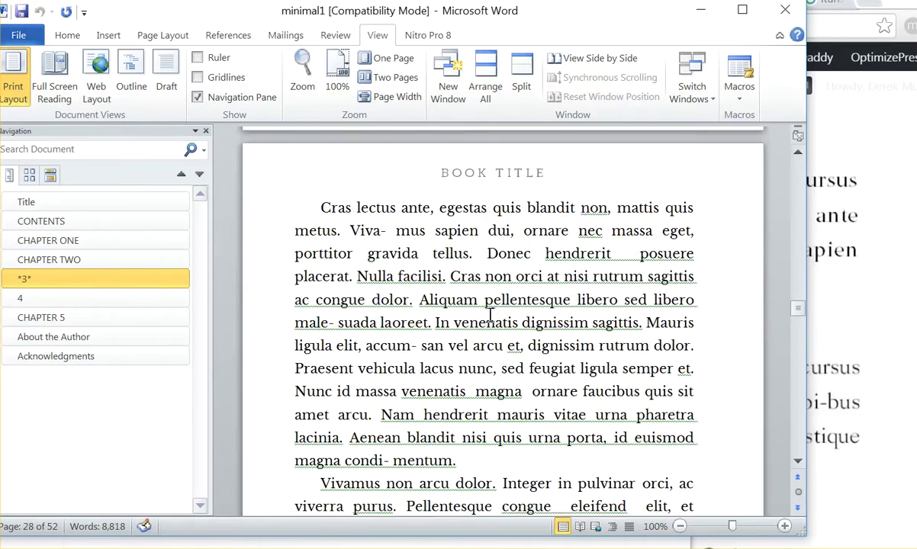
pyautogui.scroll(20, 448, 332)
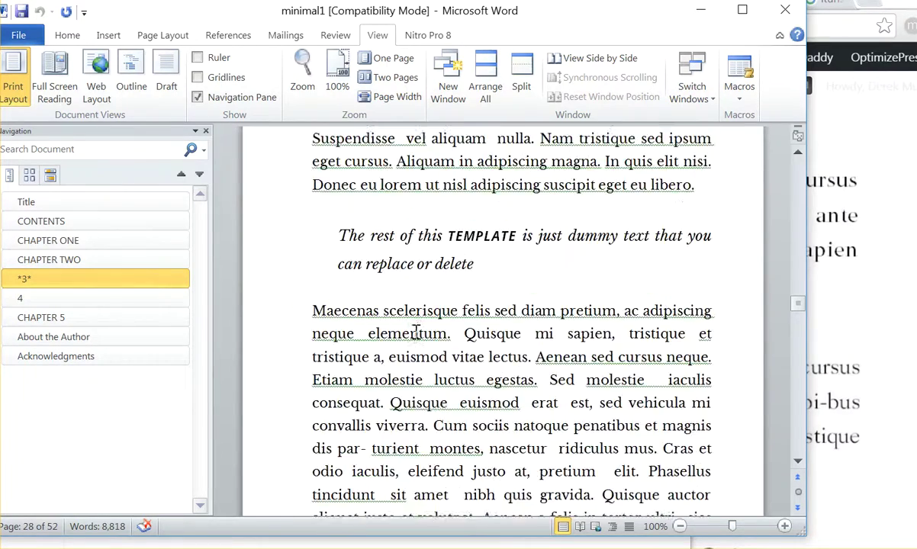
pyautogui.scroll(15, 404, 328)
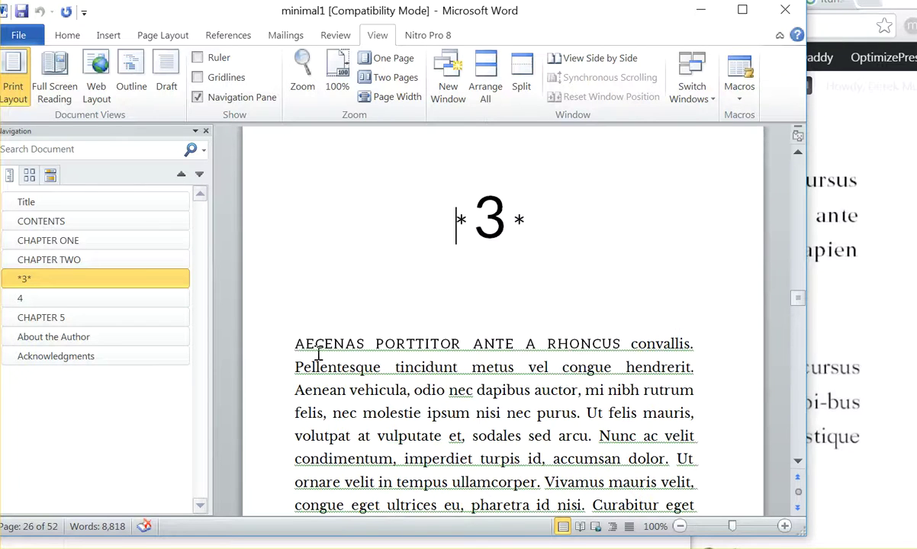
pyautogui.moveTo(308, 344); pyautogui.dragTo(590, 365)
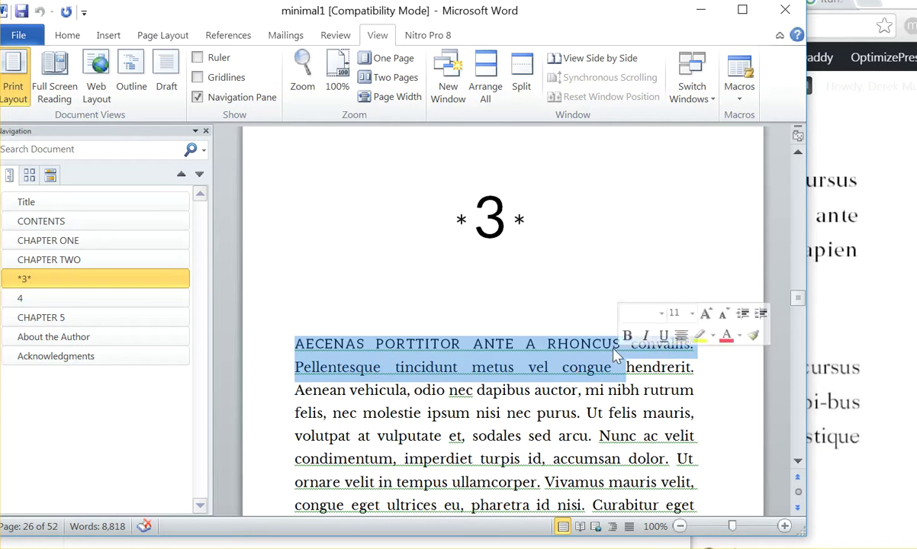
pyautogui.click(619, 345)
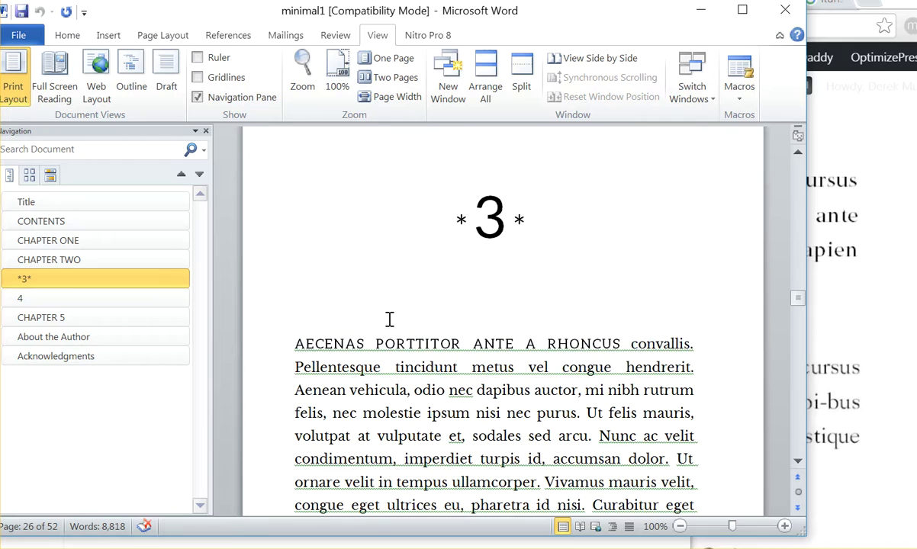
pyautogui.scroll(3, 508, 305)
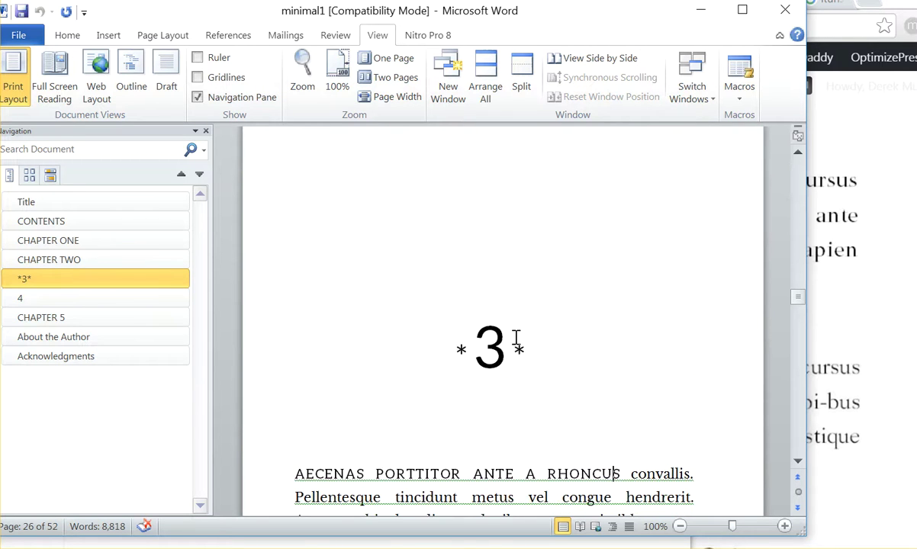
pyautogui.moveTo(515, 338); pyautogui.dragTo(380, 328)
pyautogui.scroll(2, 464, 325)
pyautogui.scroll(2, 462, 323)
pyautogui.scroll(-4, 434, 344)
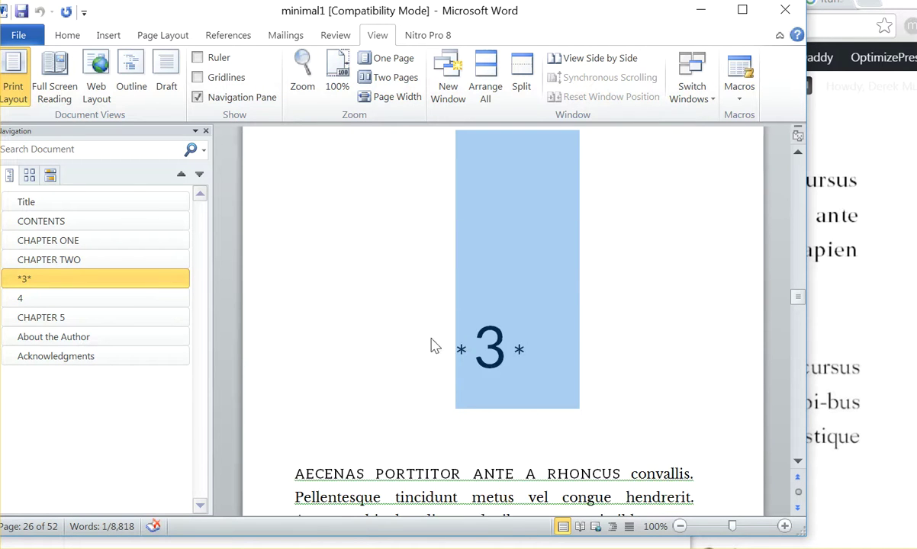
pyautogui.scroll(-4, 398, 323)
pyautogui.scroll(-10, 470, 328)
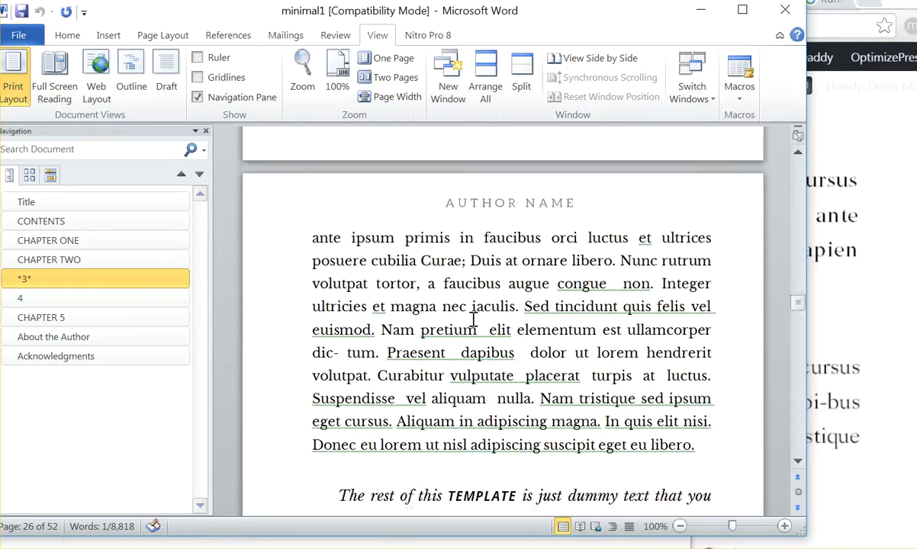
pyautogui.scroll(3, 462, 311)
pyautogui.doubleClick(457, 293)
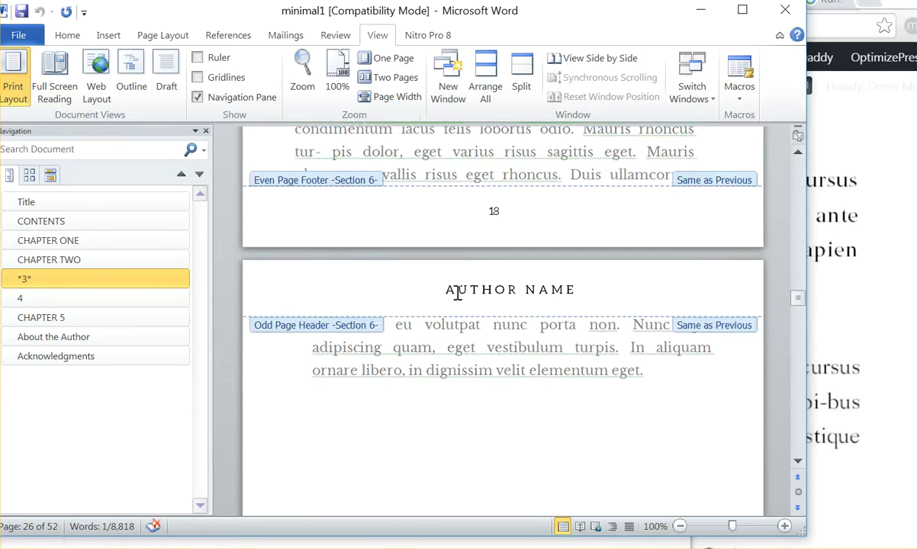
pyautogui.doubleClick(460, 388)
pyautogui.scroll(3, 397, 382)
pyautogui.scroll(-4, 331, 389)
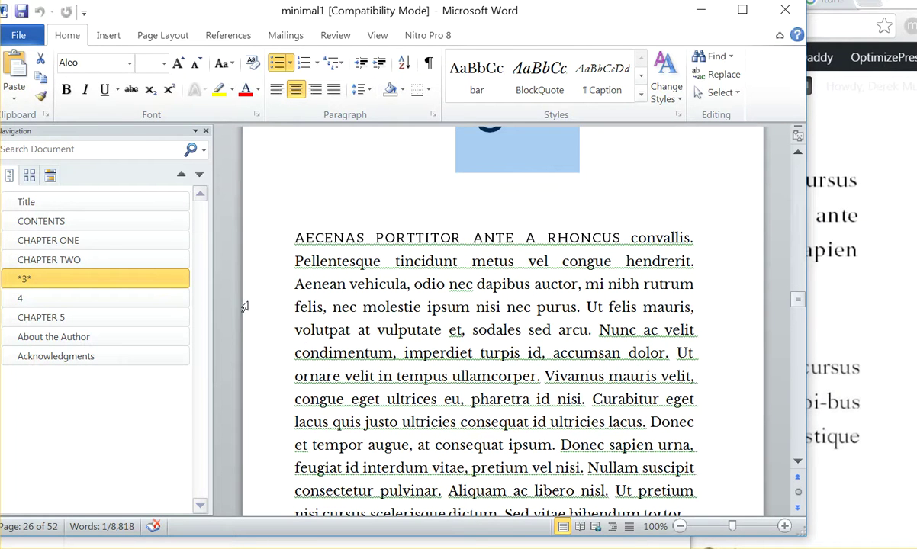
pyautogui.scroll(3, 268, 275)
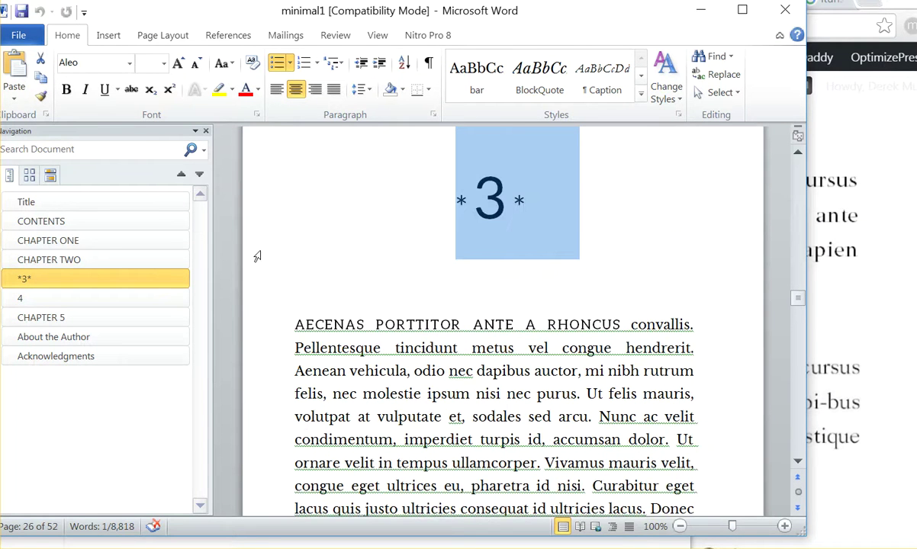
# Select the CHAPTER TWO heading together with its subtitle.
pyautogui.click(92, 297)
pyautogui.click(96, 258)
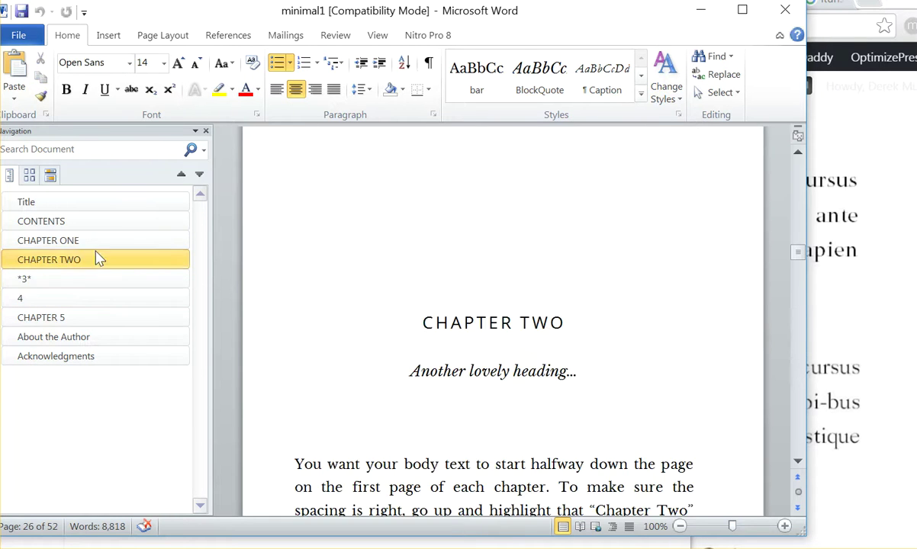
pyautogui.scroll(3, 255, 270)
pyautogui.scroll(-4, 505, 409)
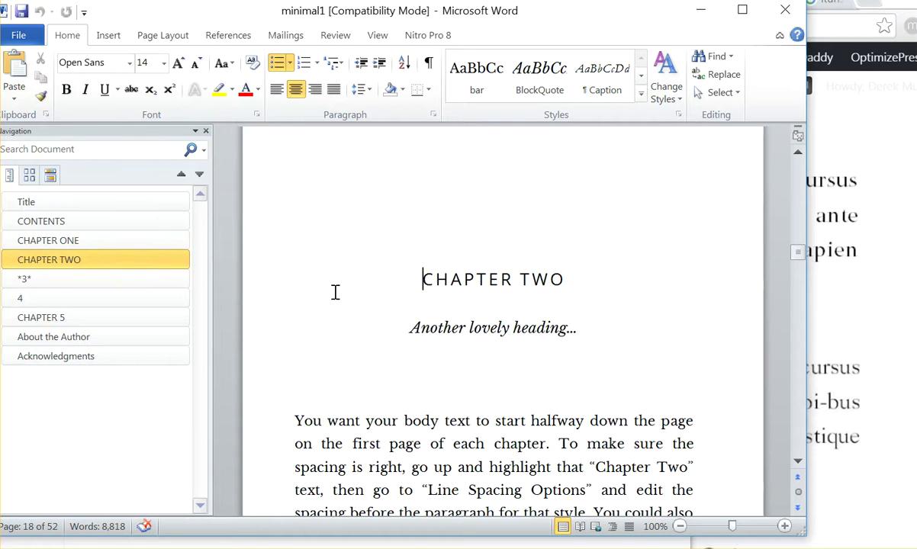
pyautogui.moveTo(503, 354); pyautogui.dragTo(492, 320)
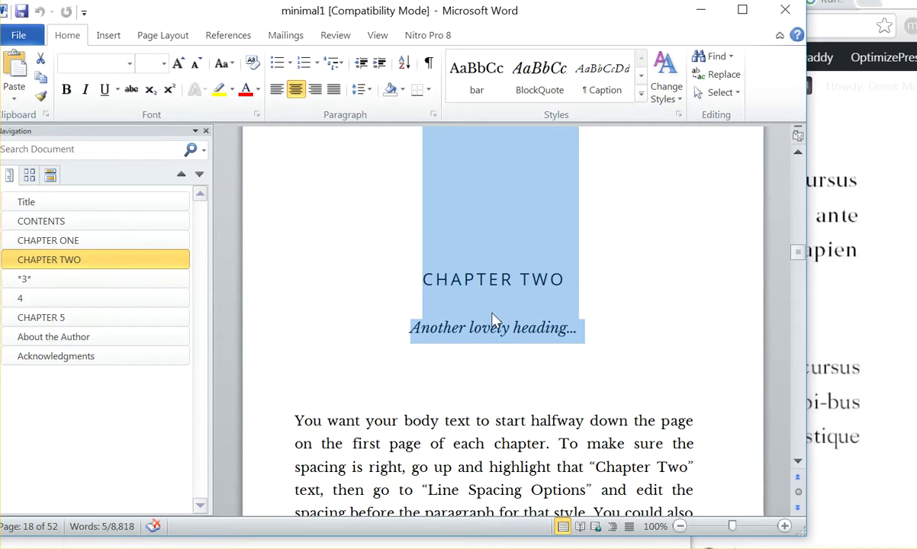
pyautogui.click(603, 340)
pyautogui.moveTo(603, 340); pyautogui.dragTo(383, 254)
pyautogui.hotkey('ctrl', 'c')
pyautogui.scroll(4, 383, 254)
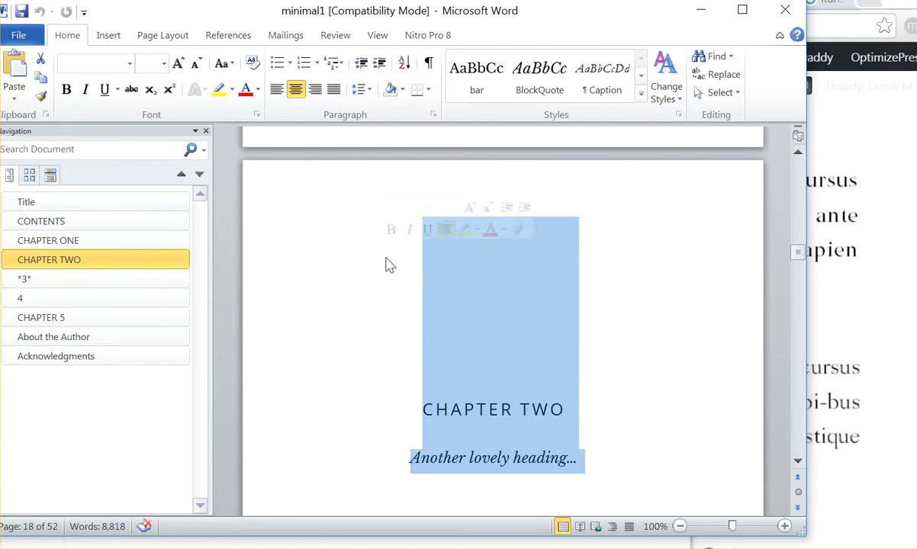
pyautogui.scroll(20, 579, 292)
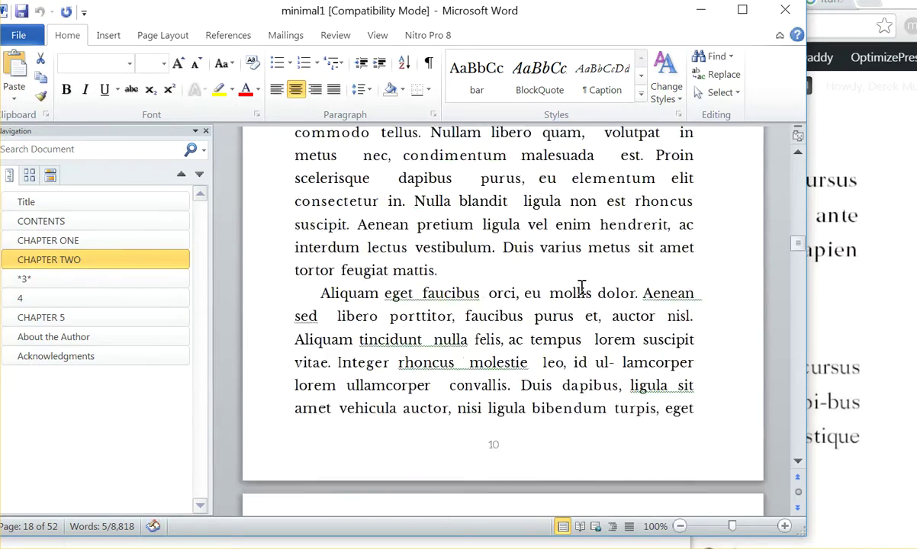
pyautogui.scroll(20, 579, 275)
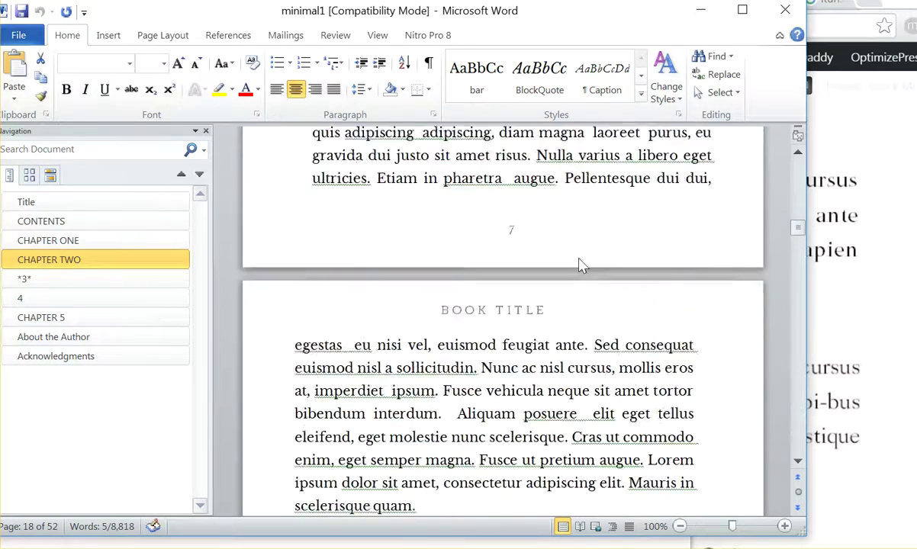
# Replace the CHAPTER ONE heading and subtitle with the copied CHAPTER TWO heading.
pyautogui.click(107, 241)
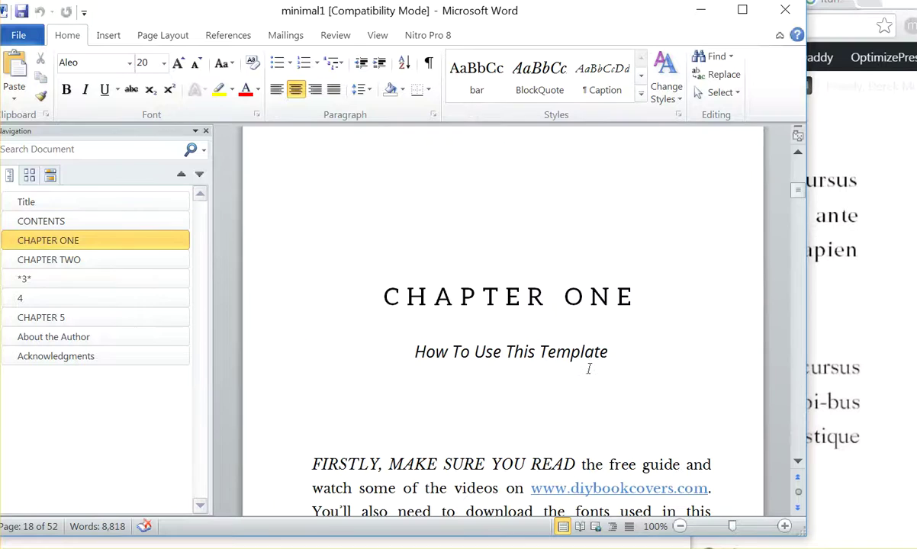
pyautogui.moveTo(608, 351); pyautogui.dragTo(387, 267)
pyautogui.hotkey('ctrl', 'v')
pyautogui.scroll(2, 457, 284)
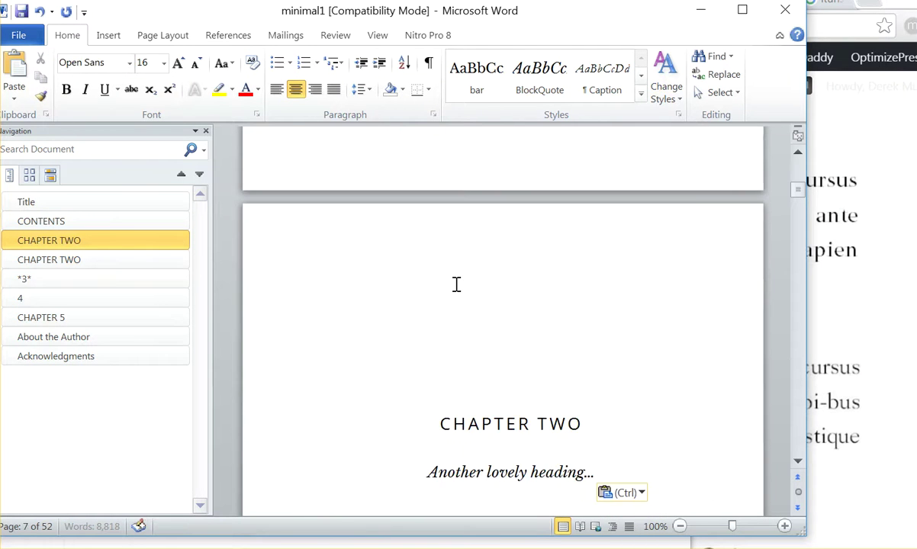
pyautogui.scroll(-1, 456, 284)
# Paste the CHAPTER TWO heading over the *3* chapter heading and subtitle.
pyautogui.click(84, 278)
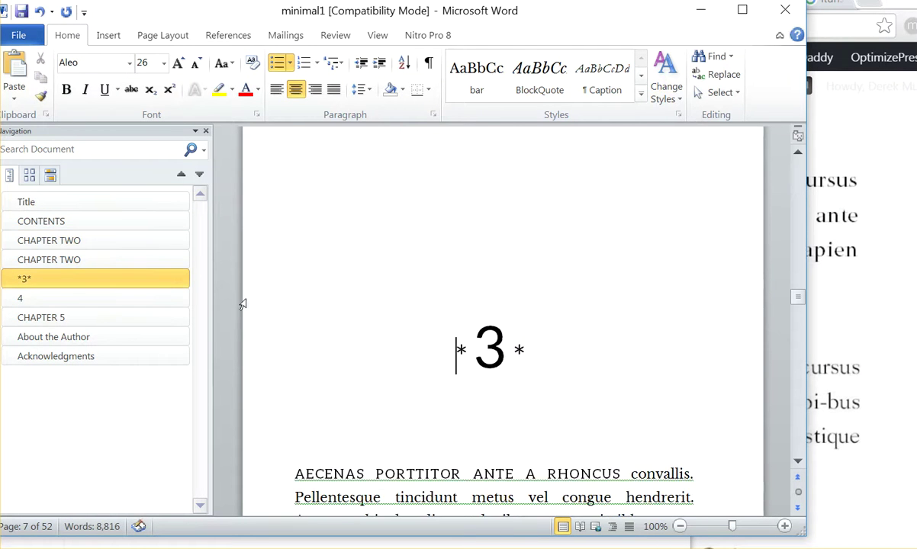
pyautogui.scroll(1, 610, 373)
pyautogui.moveTo(610, 373); pyautogui.dragTo(231, 181)
pyautogui.hotkey('ctrl', 'v')
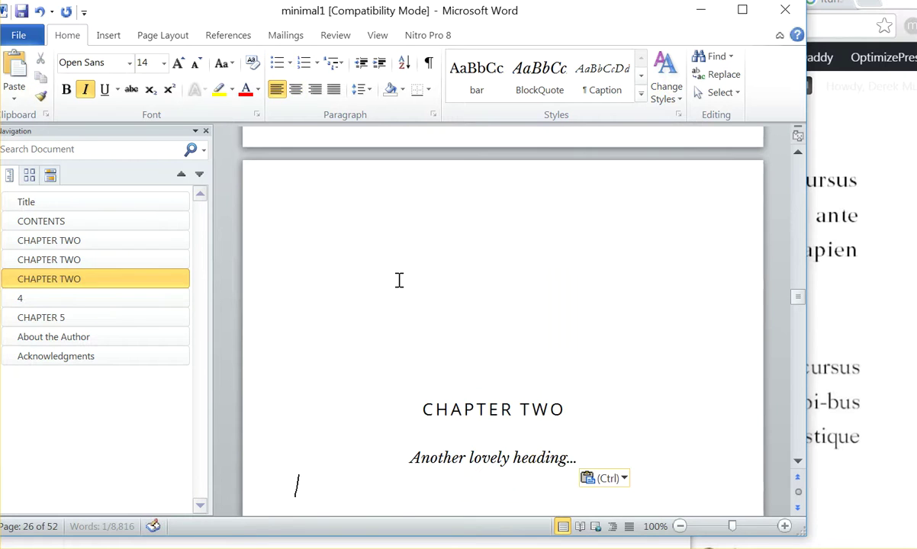
pyautogui.scroll(-1, 399, 280)
pyautogui.scroll(1, 406, 271)
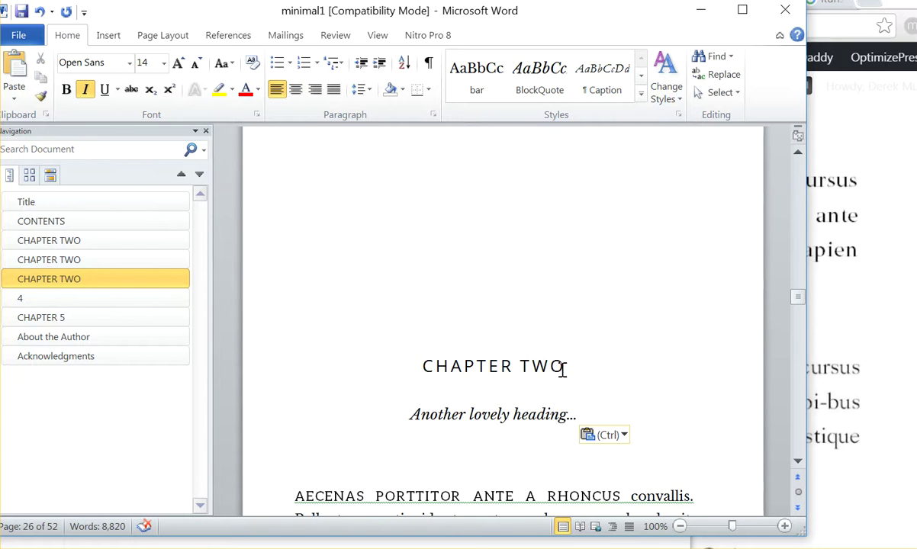
pyautogui.moveTo(564, 368); pyautogui.dragTo(462, 370)
pyautogui.hotkey('ctrl', 'c')
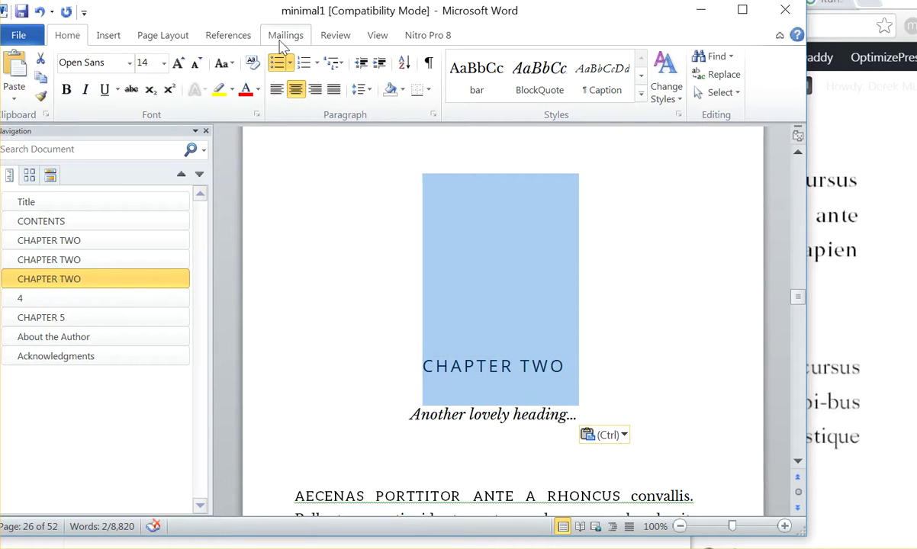
# Widen the Word window over the browser, preview heading styles without applying, and re-paste the heading.
pyautogui.click(367, 37)
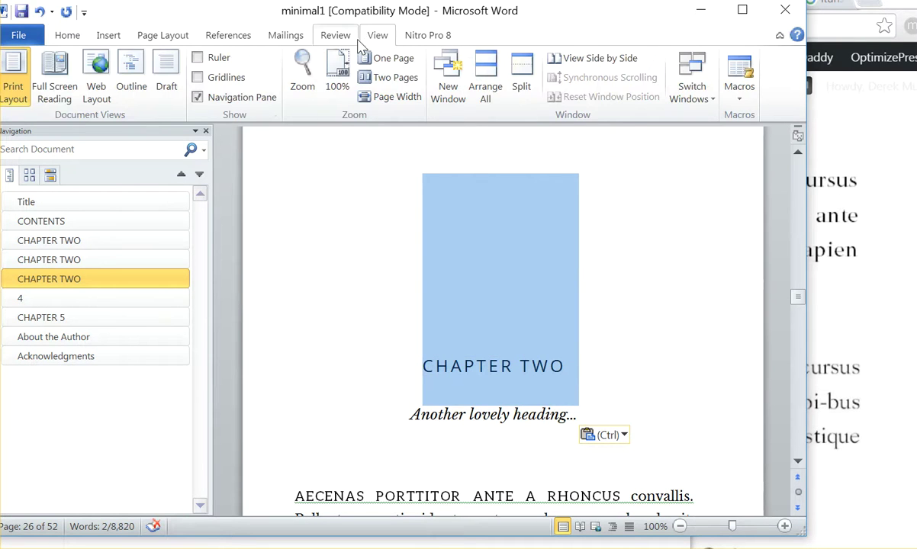
pyautogui.click(68, 39)
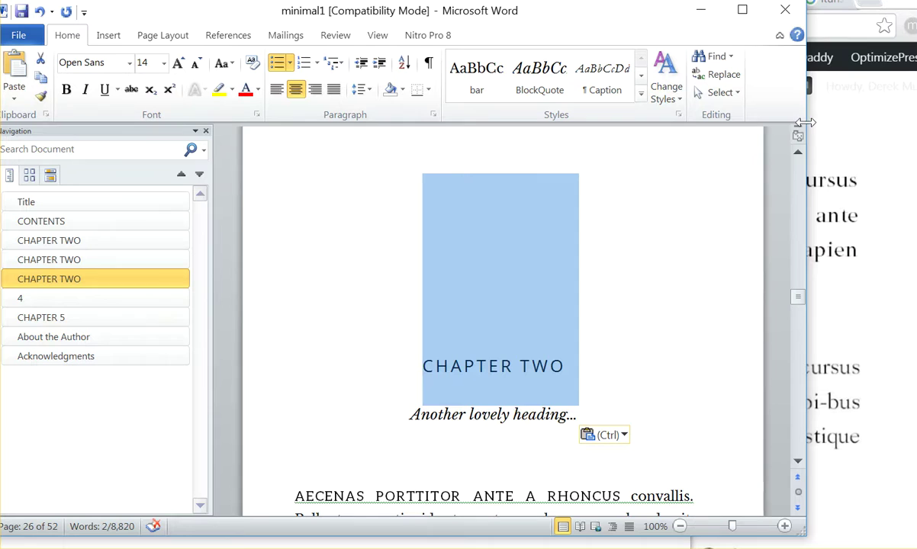
pyautogui.moveTo(807, 115); pyautogui.dragTo(916, 116)
pyautogui.click(828, 94)
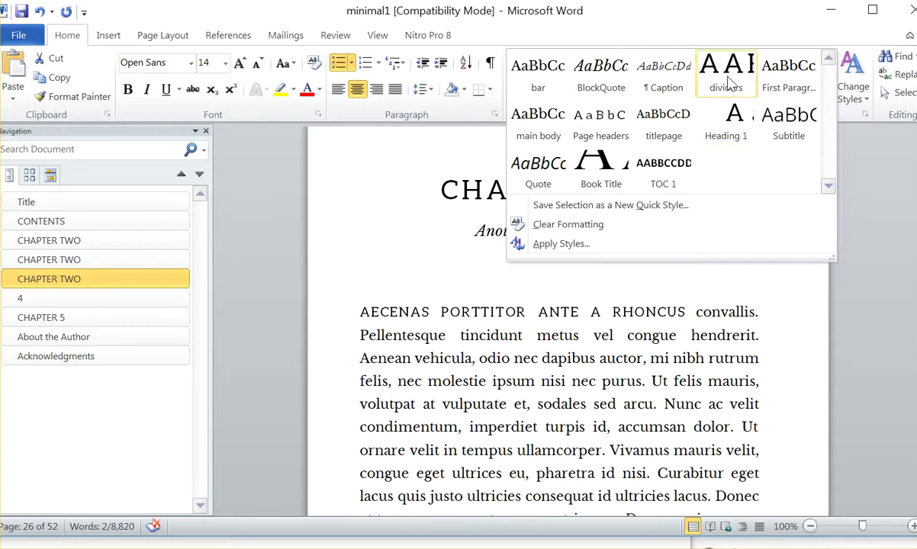
pyautogui.press('Escape')
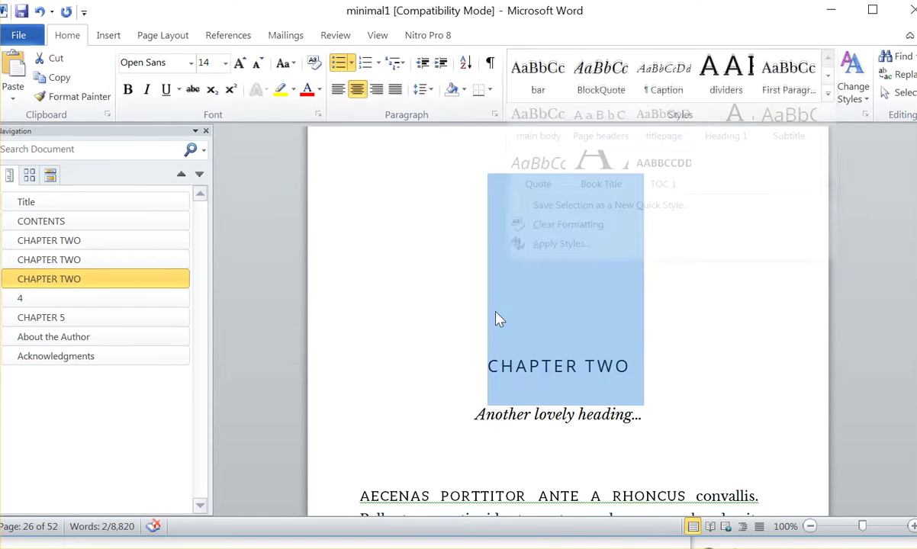
pyautogui.hotkey('ctrl', 'v')
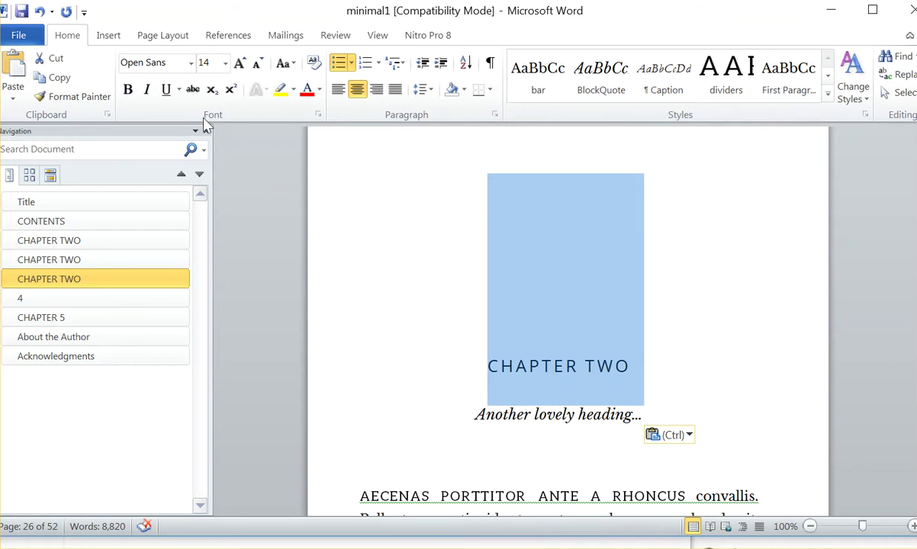
# Set the CHAPTER TWO heading to 26 pt and update the H2 style to match it.
pyautogui.click(226, 63)
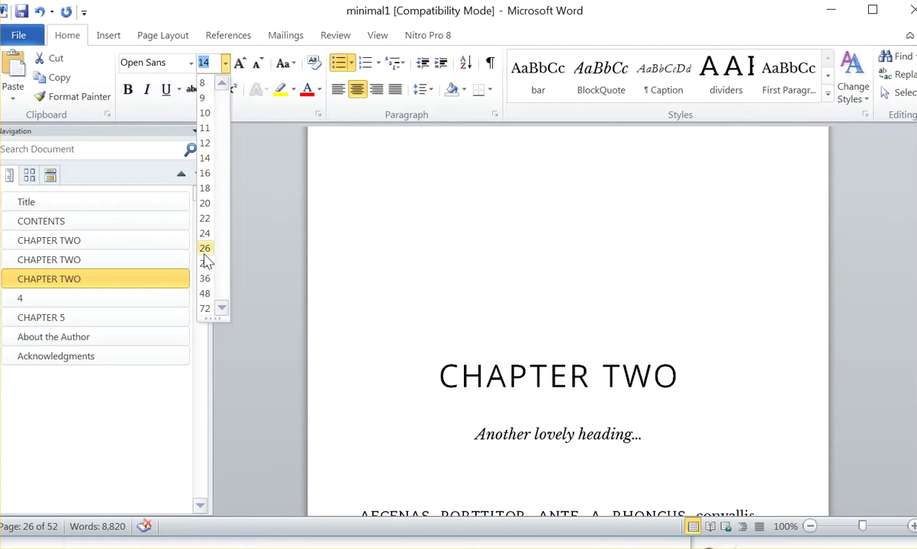
pyautogui.click(204, 250)
pyautogui.rightClick(515, 384)
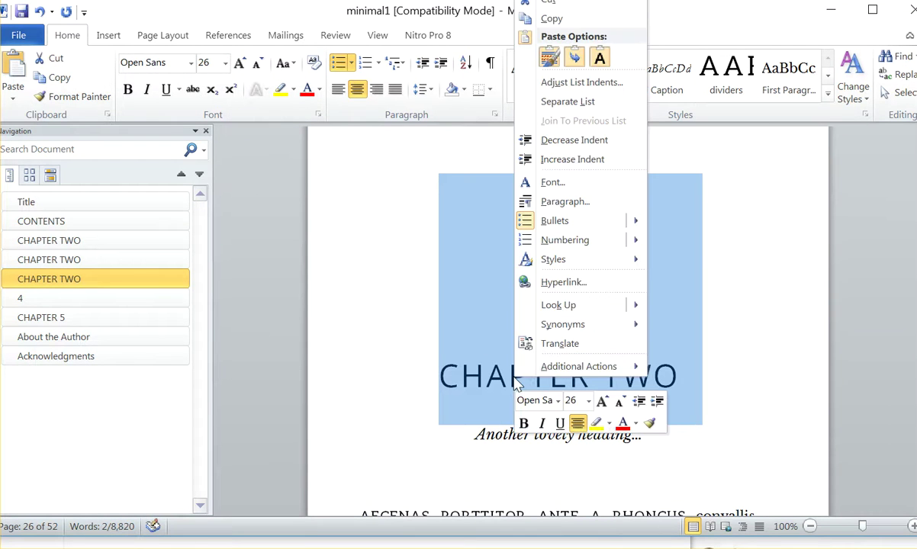
pyautogui.moveTo(579, 268)
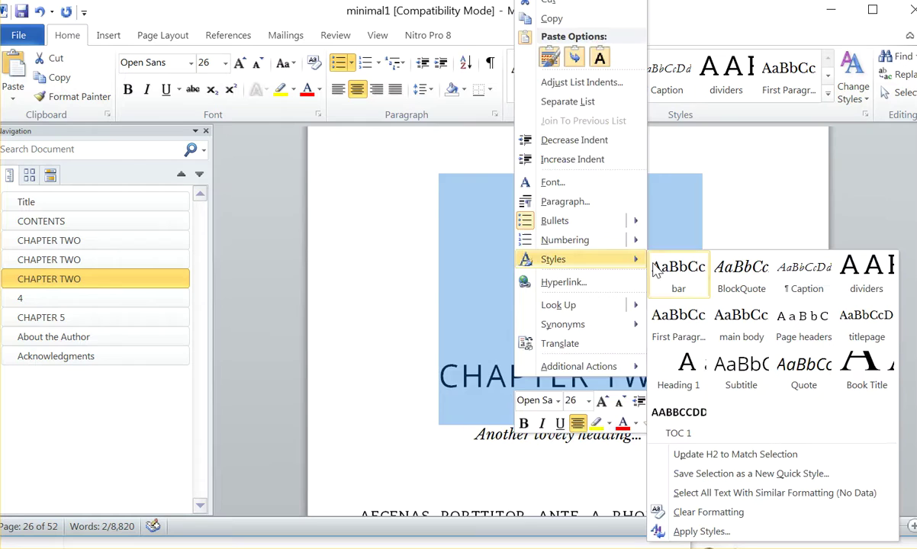
pyautogui.click(807, 456)
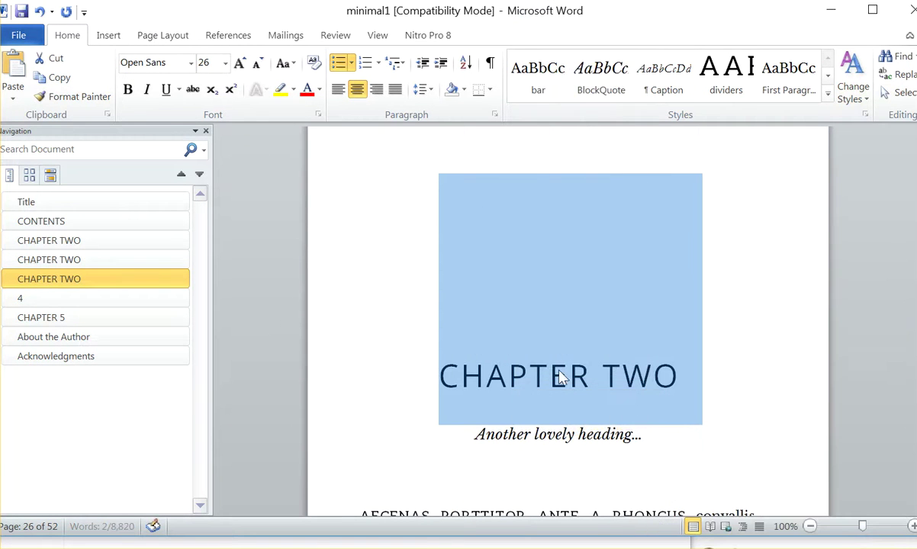
# Check each of the three CHAPTER TWO chapters via the Navigation pane.
pyautogui.click(59, 260)
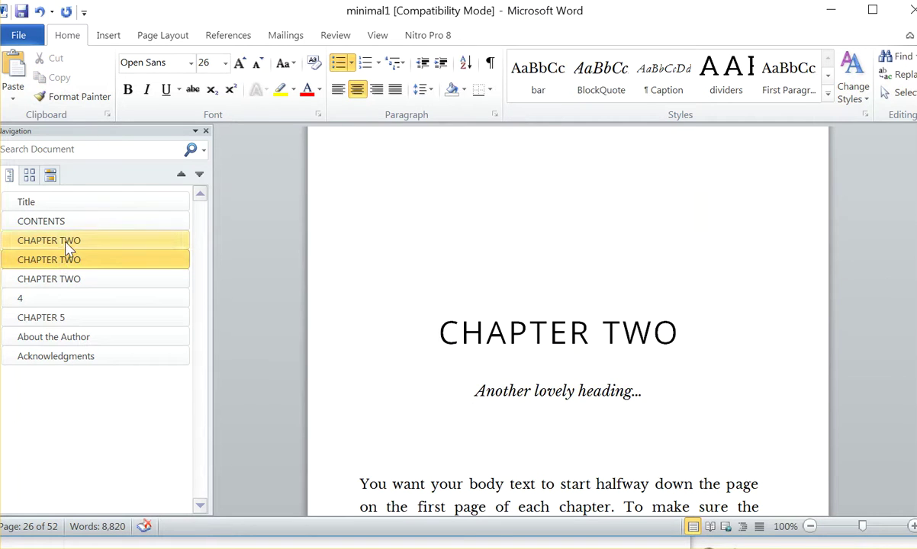
pyautogui.click(67, 243)
pyautogui.click(69, 260)
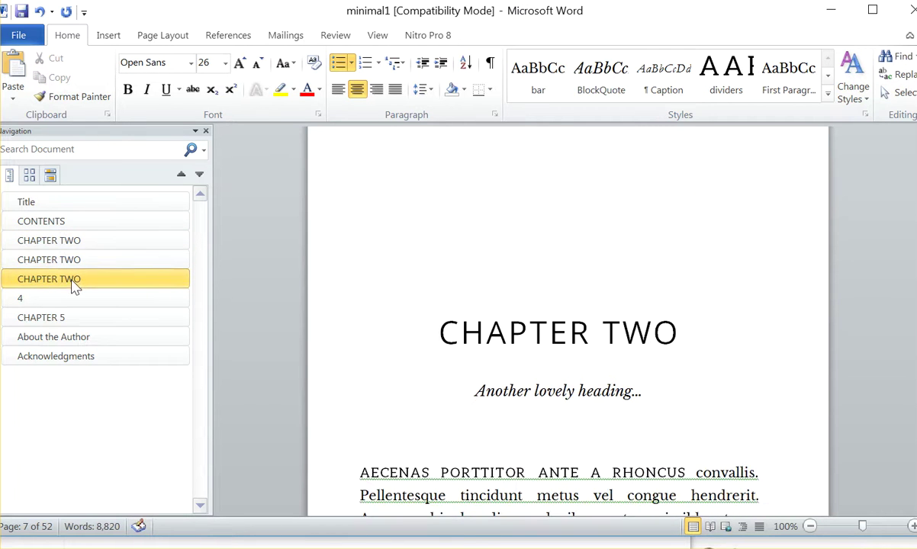
pyautogui.scroll(2, 416, 369)
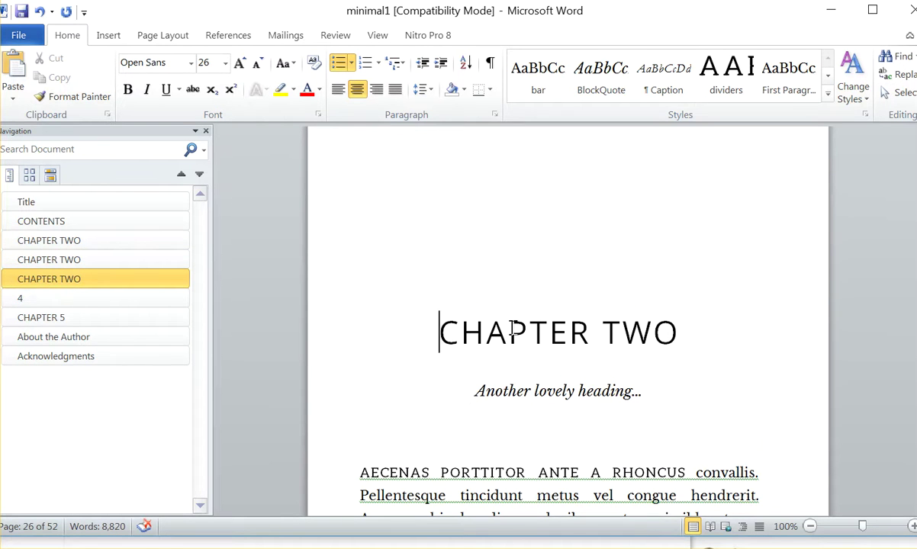
pyautogui.scroll(-4, 377, 263)
pyautogui.scroll(8, 469, 237)
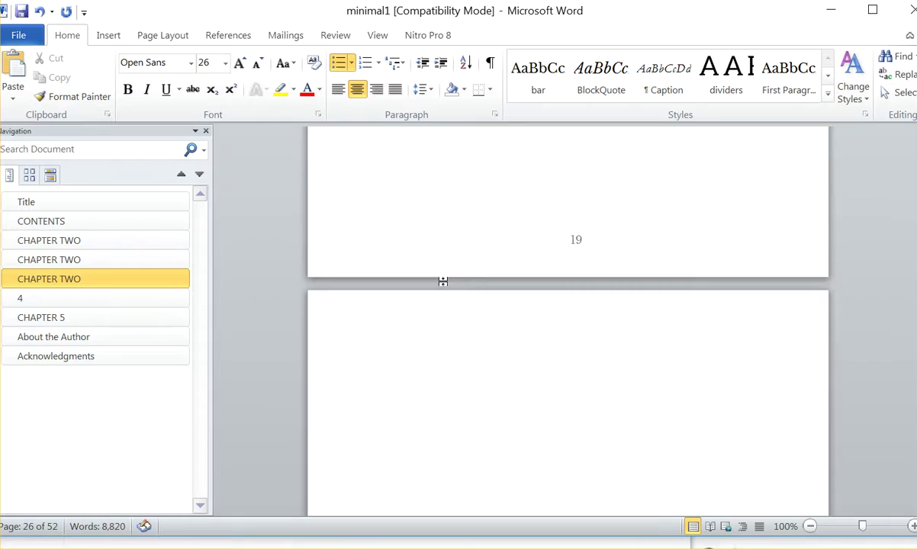
pyautogui.scroll(3, 468, 287)
pyautogui.scroll(-10, 395, 266)
pyautogui.scroll(8, 367, 260)
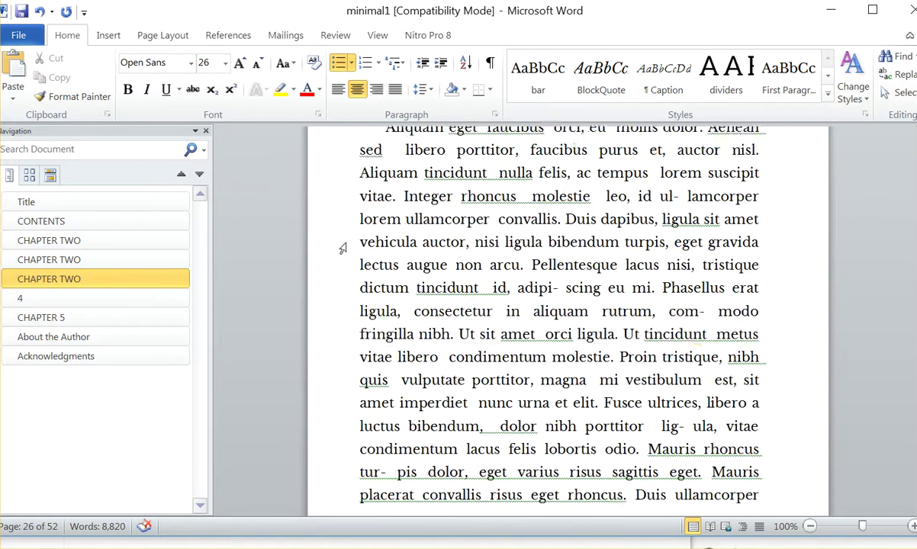
pyautogui.scroll(3, 440, 273)
pyautogui.scroll(-5, 440, 268)
pyautogui.scroll(7, 453, 282)
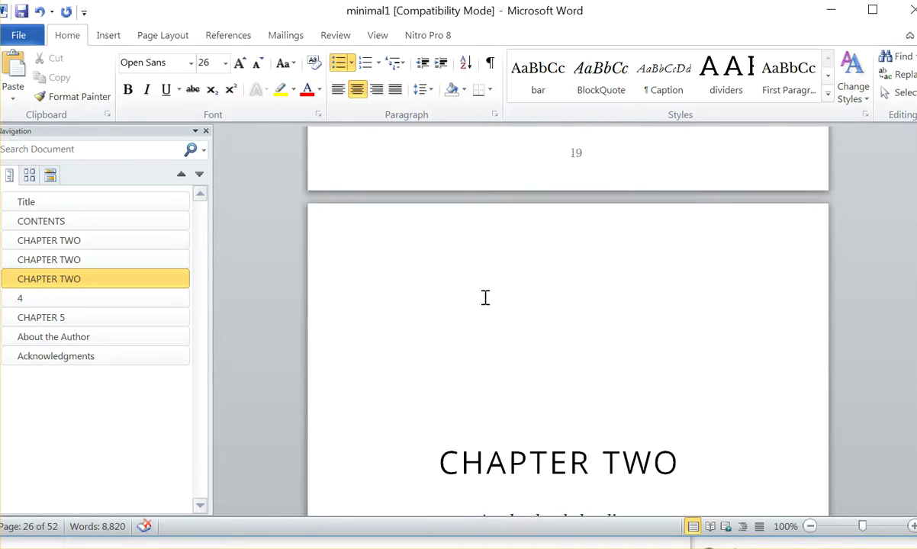
pyautogui.scroll(-3, 496, 297)
# Move through chapter 4 and CHAPTER 5 to the About the Author section.
pyautogui.click(132, 276)
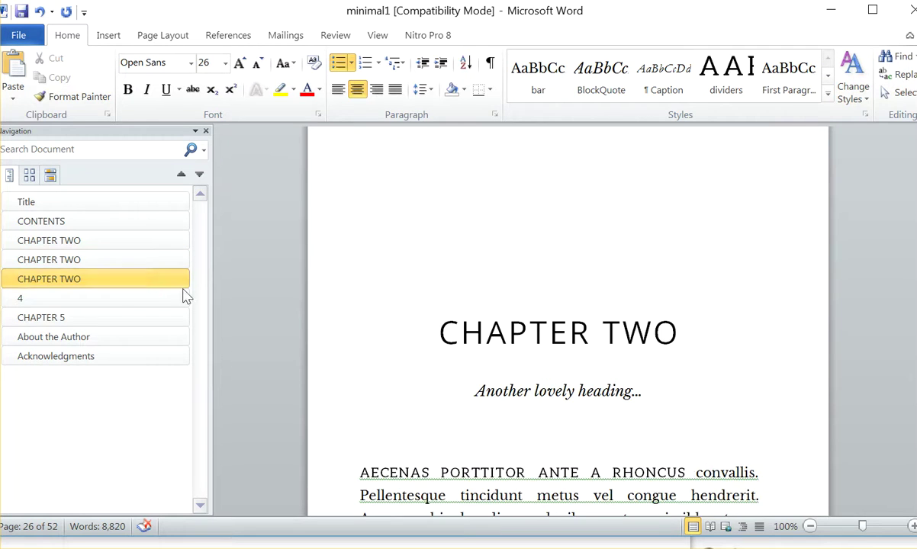
pyautogui.click(88, 300)
pyautogui.click(84, 317)
pyautogui.scroll(-7, 183, 342)
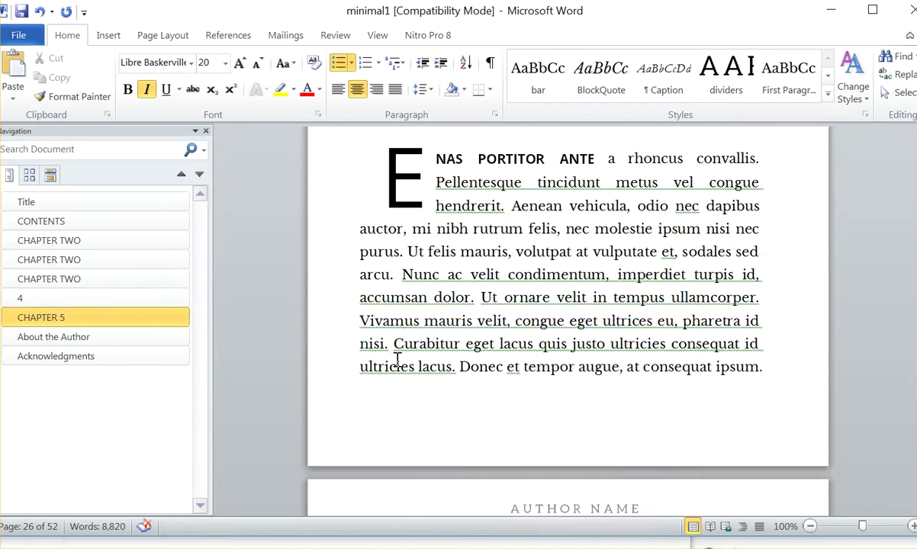
pyautogui.click(72, 341)
pyautogui.scroll(10, 567, 336)
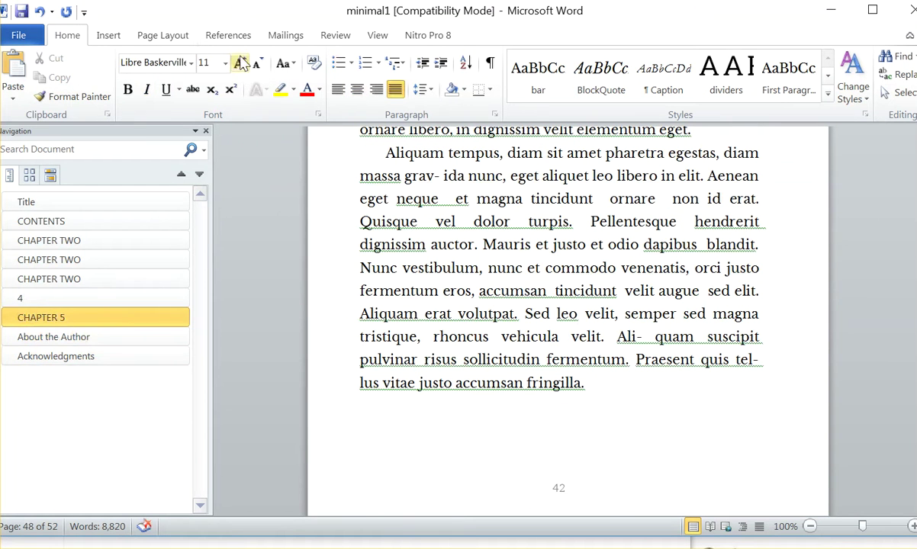
# Insert a Next Page section break from the Layout breaks list.
pyautogui.click(110, 38)
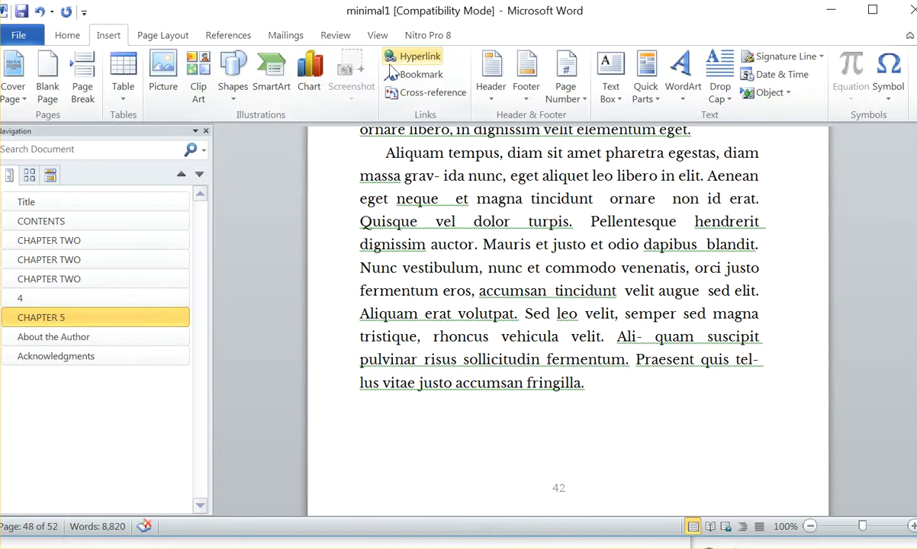
pyautogui.click(152, 36)
pyautogui.click(290, 58)
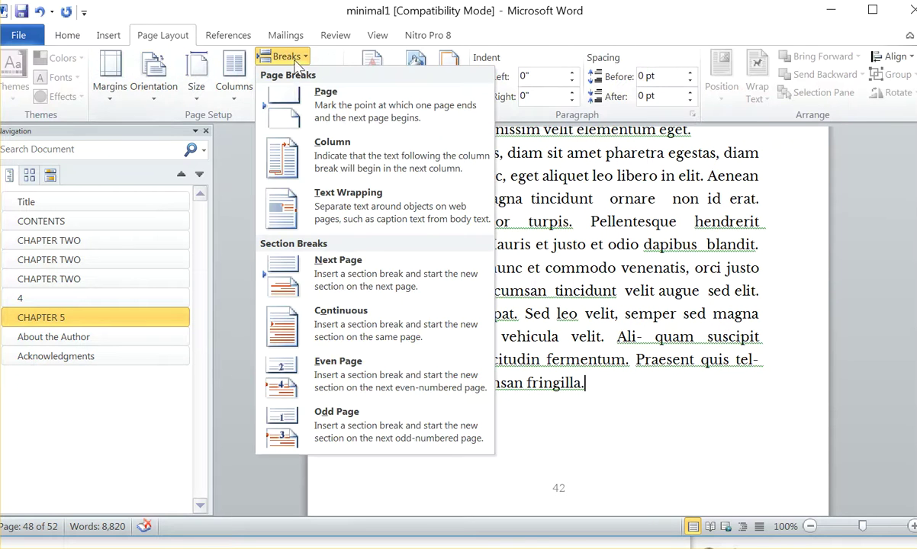
pyautogui.click(375, 276)
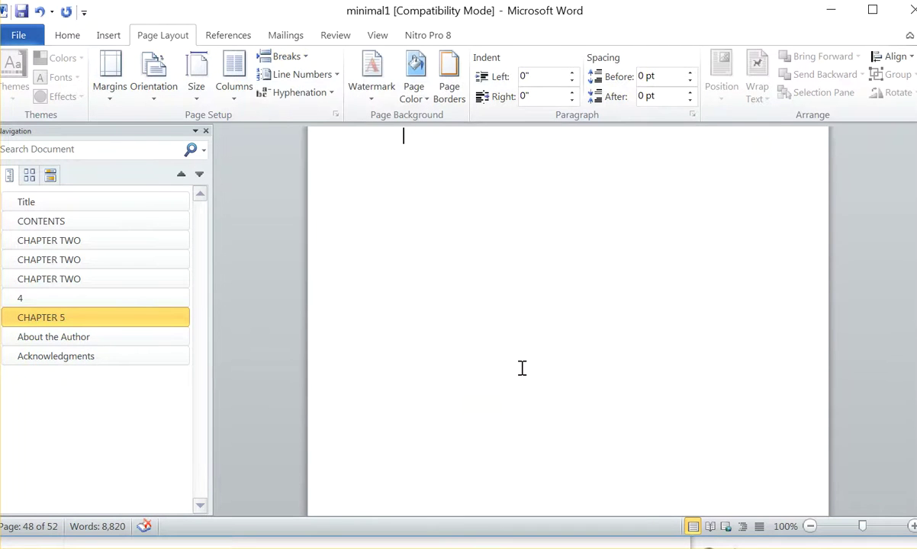
pyautogui.scroll(4, 517, 301)
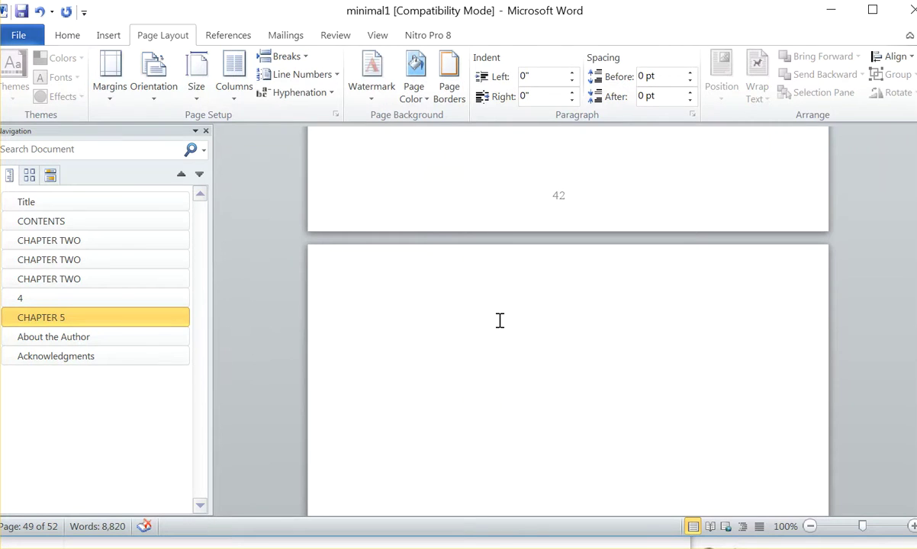
# Paste the CHAPTER TWO heading and subtitle on the new page and delete the blank lines above.
pyautogui.write('CHAPTER TWO Another lovely heading...')
pyautogui.scroll(-3, 519, 344)
pyautogui.scroll(4, 497, 305)
pyautogui.moveTo(458, 282); pyautogui.dragTo(445, 221)
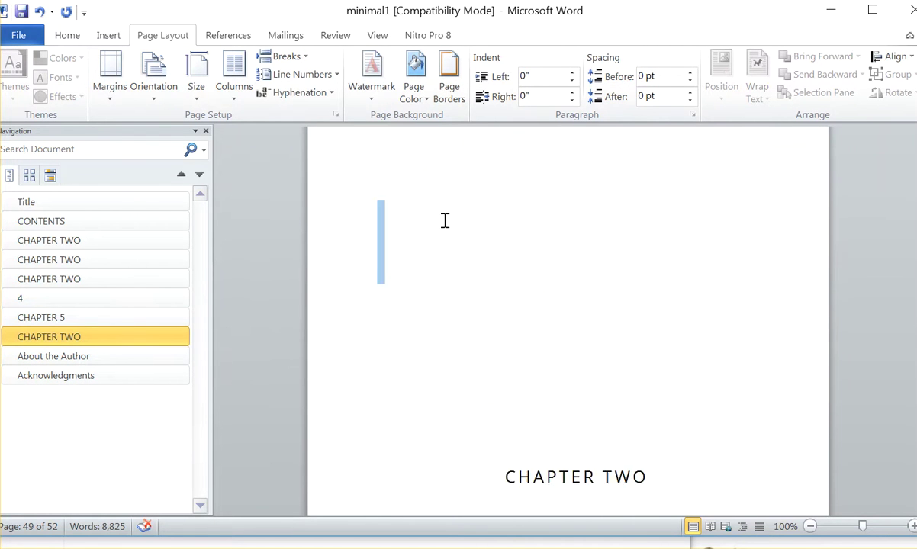
pyautogui.scroll(2, 444, 219)
pyautogui.press('Delete')
pyautogui.scroll(-3, 471, 246)
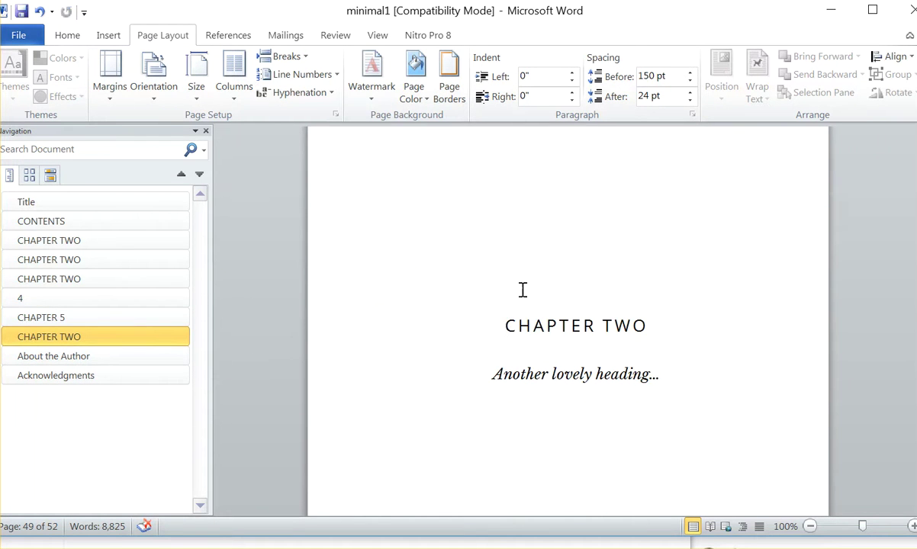
pyautogui.scroll(3, 471, 297)
# Open the page header for editing, then return to the CHAPTER 5 heading.
pyautogui.doubleClick(474, 291)
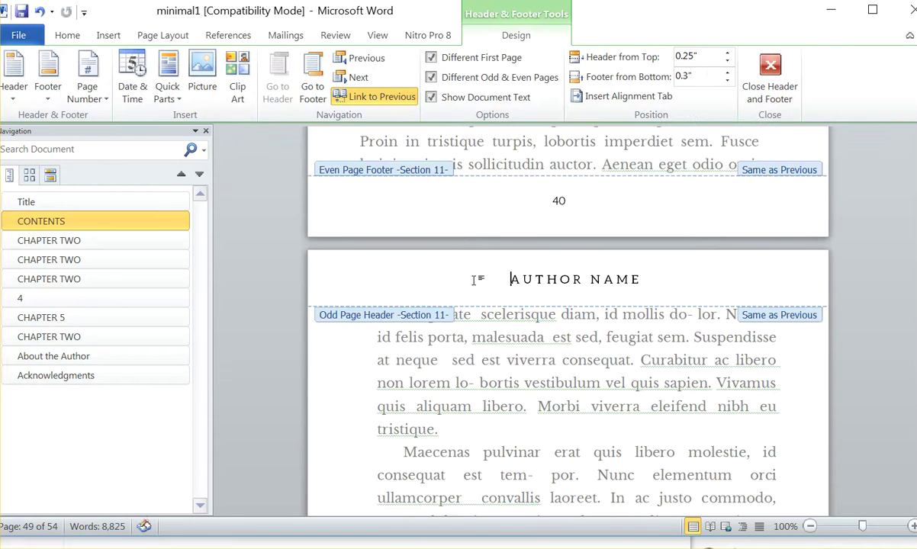
pyautogui.scroll(-10, 526, 263)
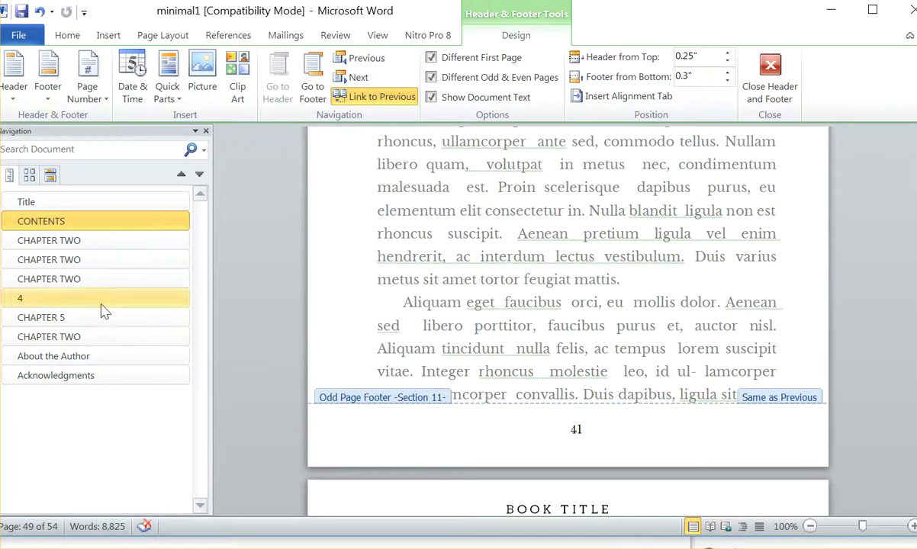
pyautogui.click(99, 319)
pyautogui.scroll(2, 426, 314)
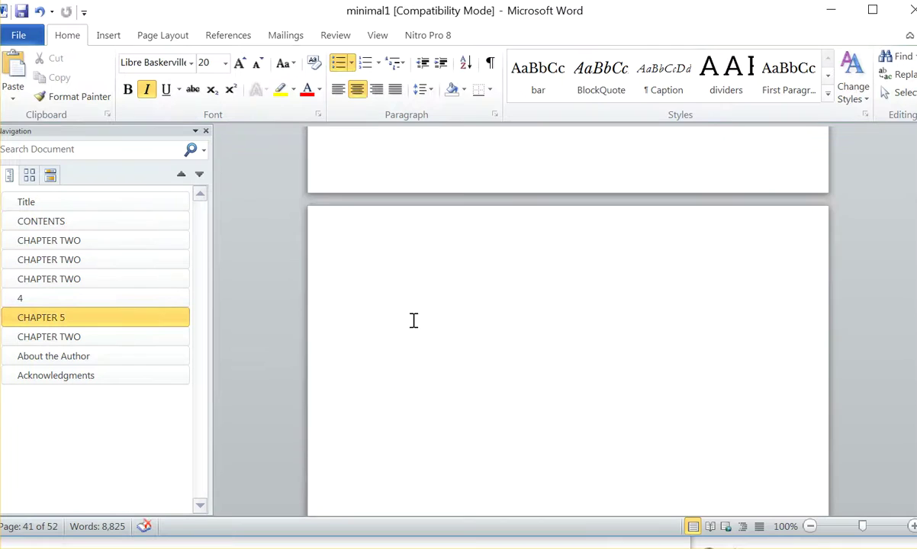
pyautogui.scroll(-4, 412, 320)
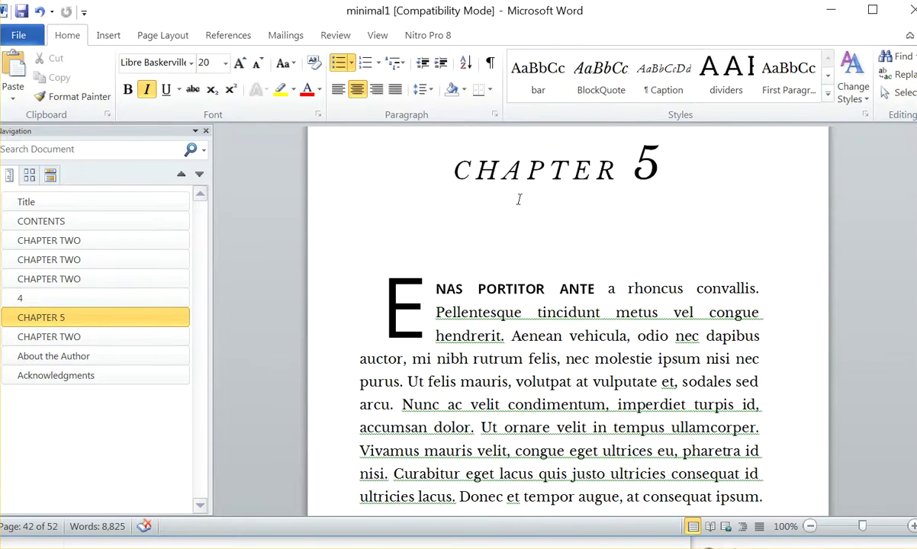
# Minimize Word and go up to the 5minimal_templatesNEW folder in File Explorer.
pyautogui.click(831, 11)
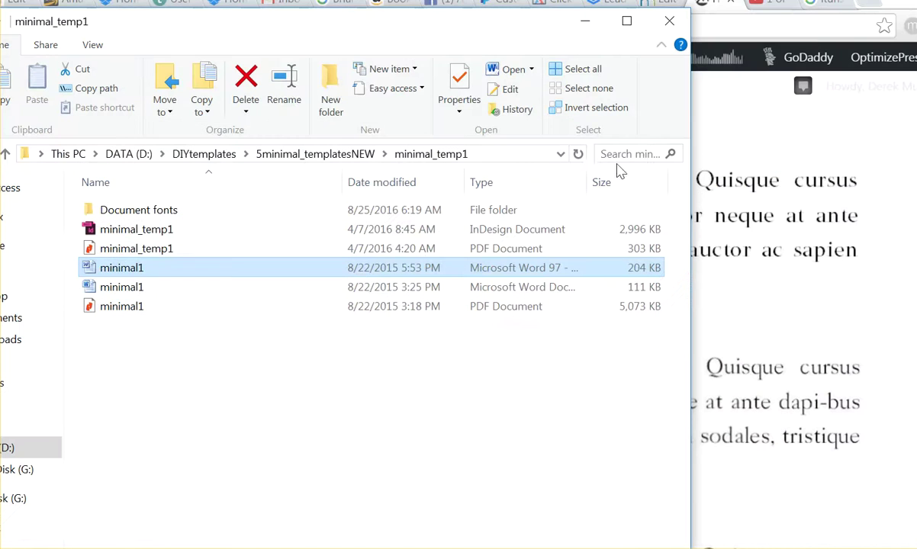
pyautogui.click(296, 153)
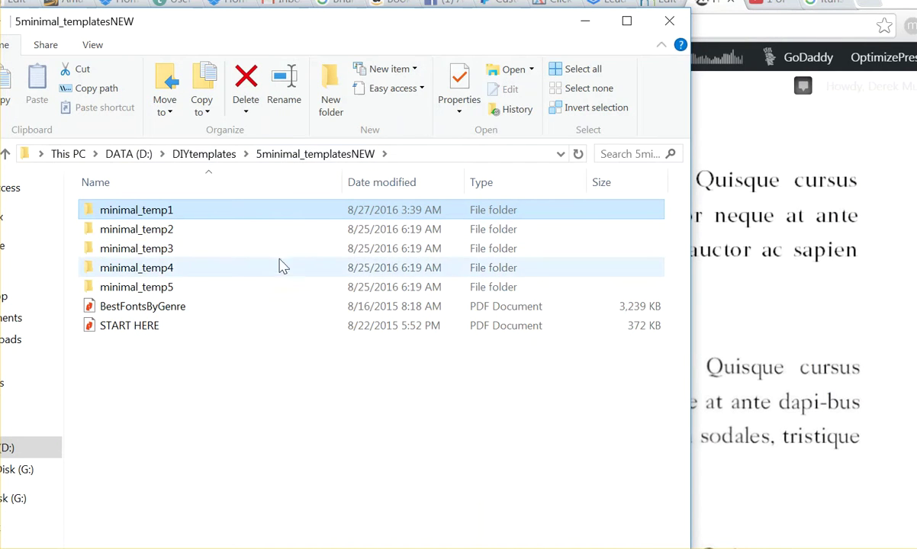
# Hide File Explorer and open the Microsoft Word book-formatting guide from the fonts page.
pyautogui.click(586, 21)
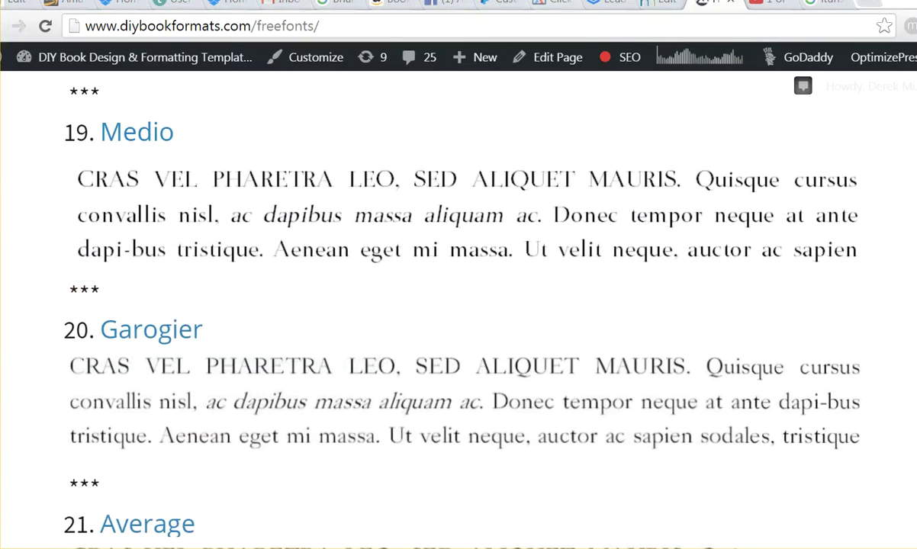
pyautogui.scroll(15, 579, 125)
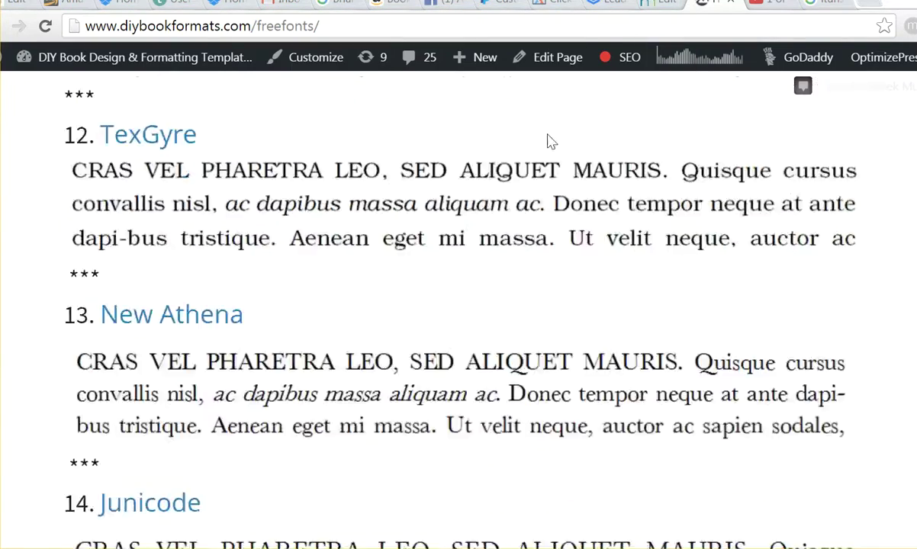
pyautogui.scroll(15, 587, 180)
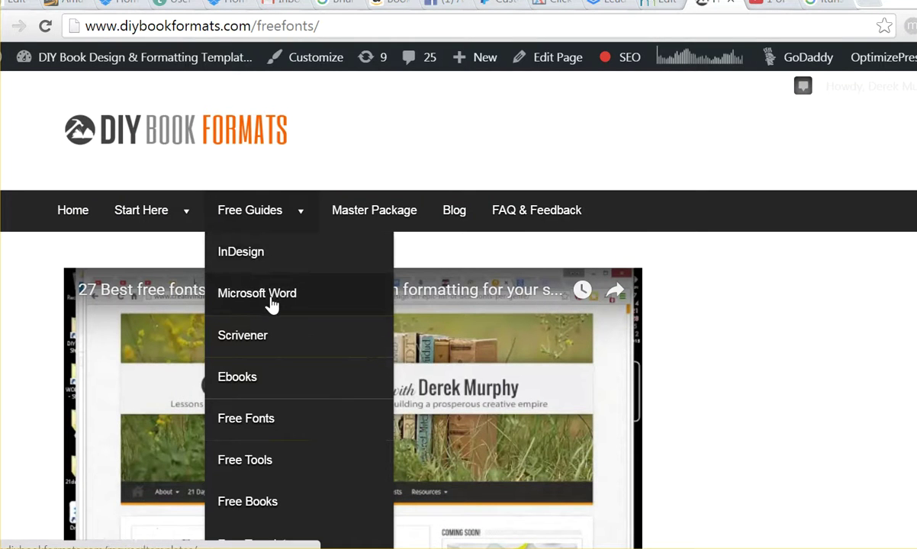
pyautogui.click(274, 303)
# Skim down the 'How to format a book in Microsoft Word' guide, then return to its top.
pyautogui.scroll(-3, 248, 337)
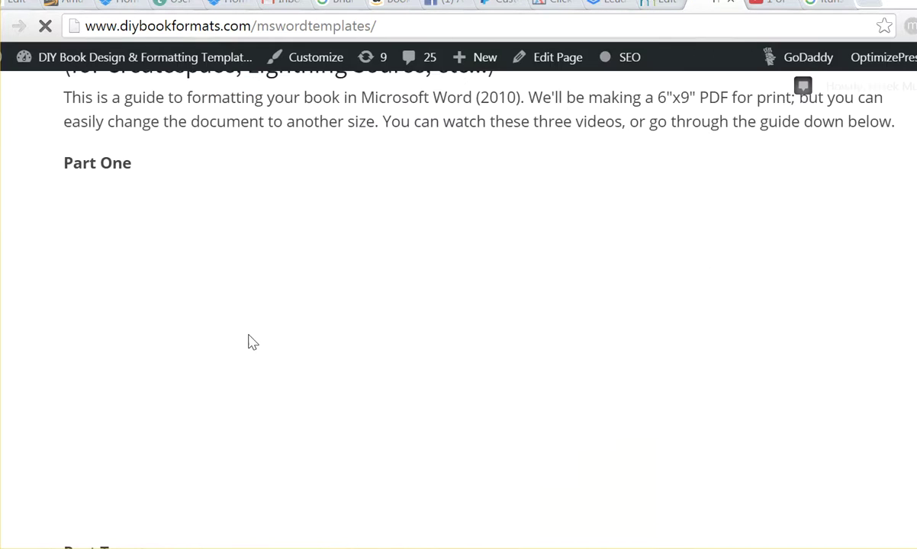
pyautogui.scroll(-4, 448, 362)
pyautogui.scroll(4, 527, 356)
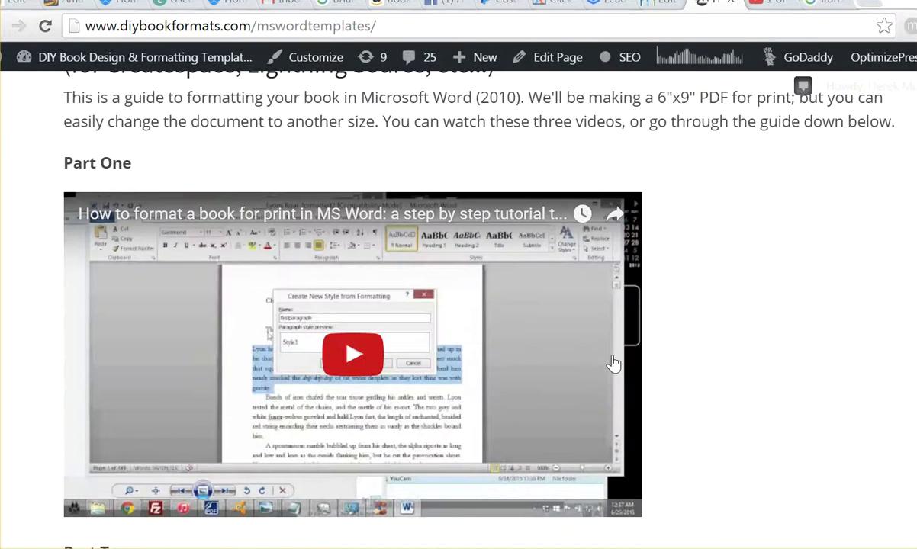
pyautogui.scroll(-3, 689, 364)
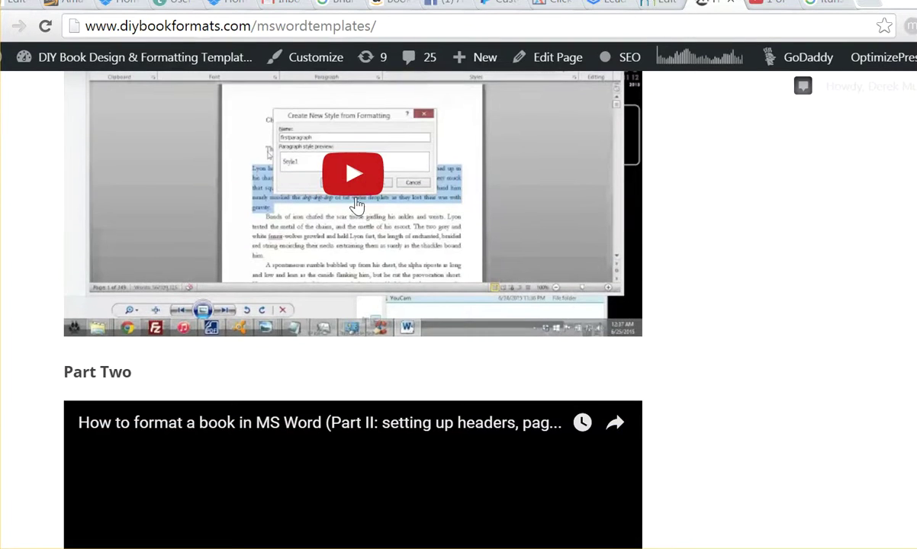
pyautogui.scroll(-8, 286, 297)
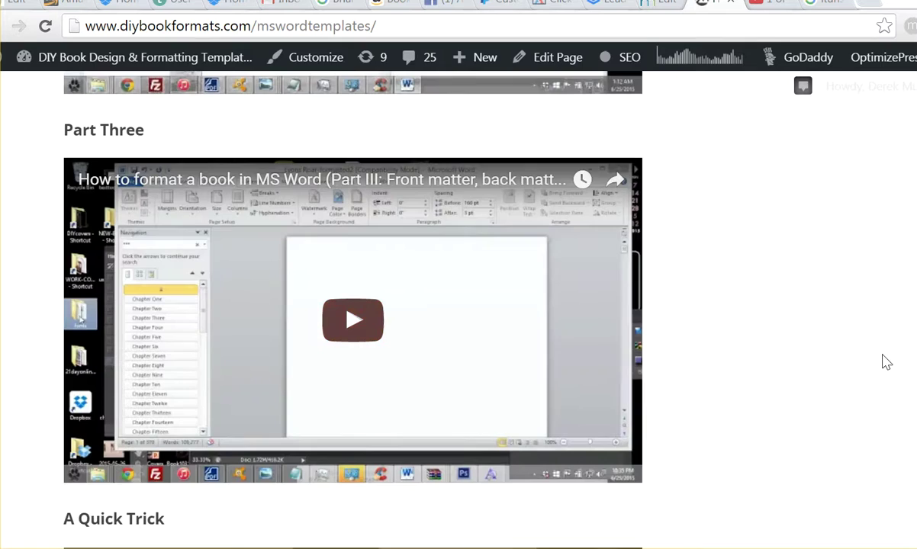
pyautogui.scroll(-9, 837, 369)
pyautogui.scroll(-4, 794, 369)
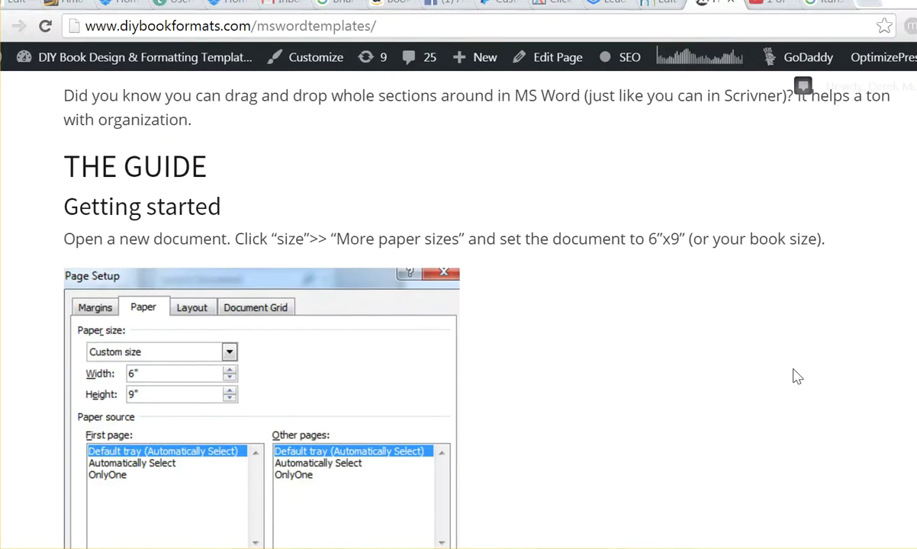
pyautogui.scroll(-13, 477, 323)
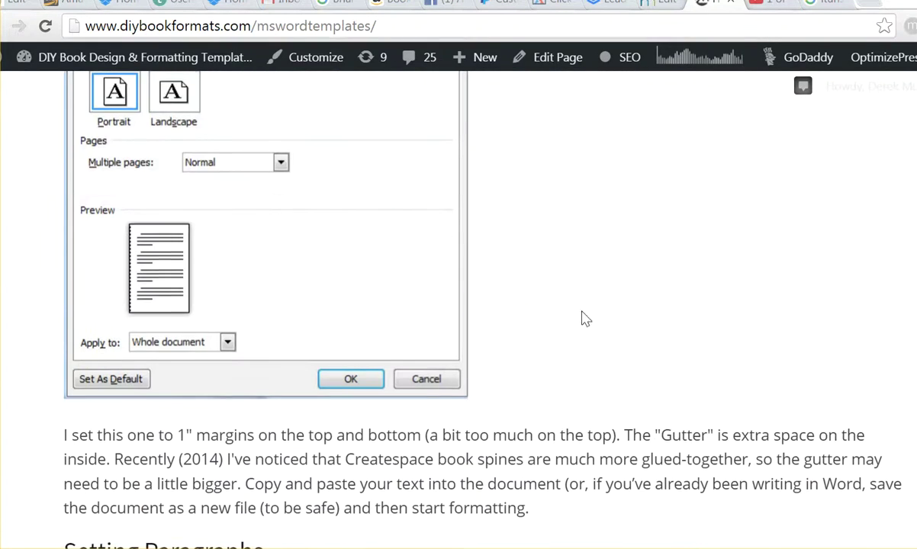
pyautogui.scroll(-15, 348, 344)
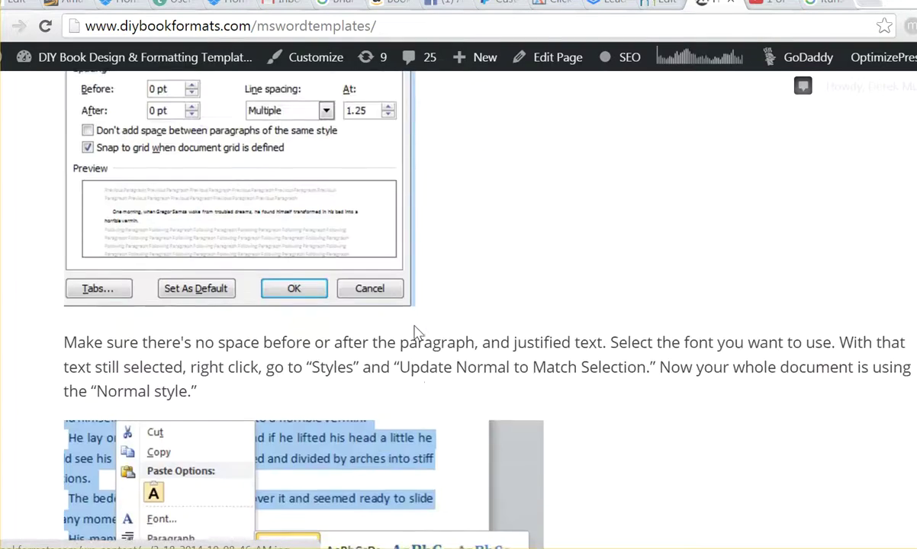
pyautogui.scroll(-20, 416, 325)
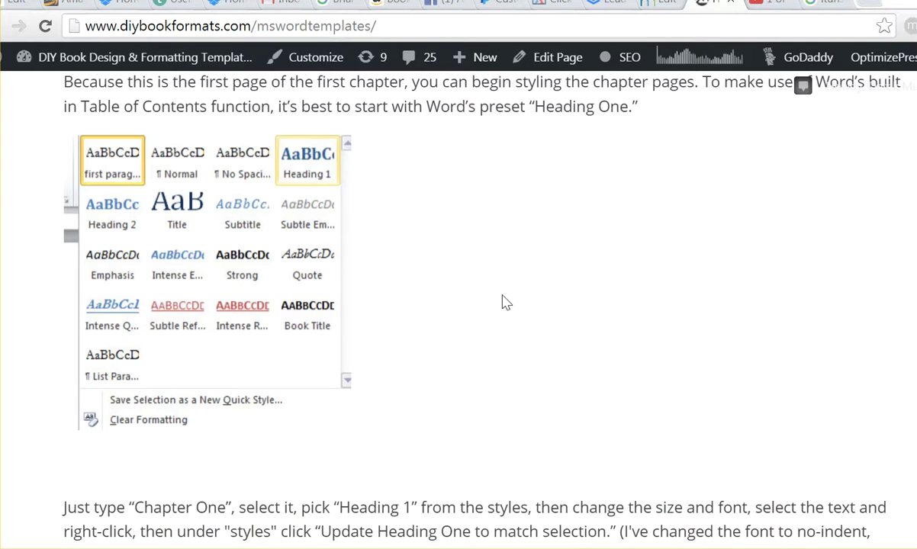
pyautogui.scroll(-10, 507, 303)
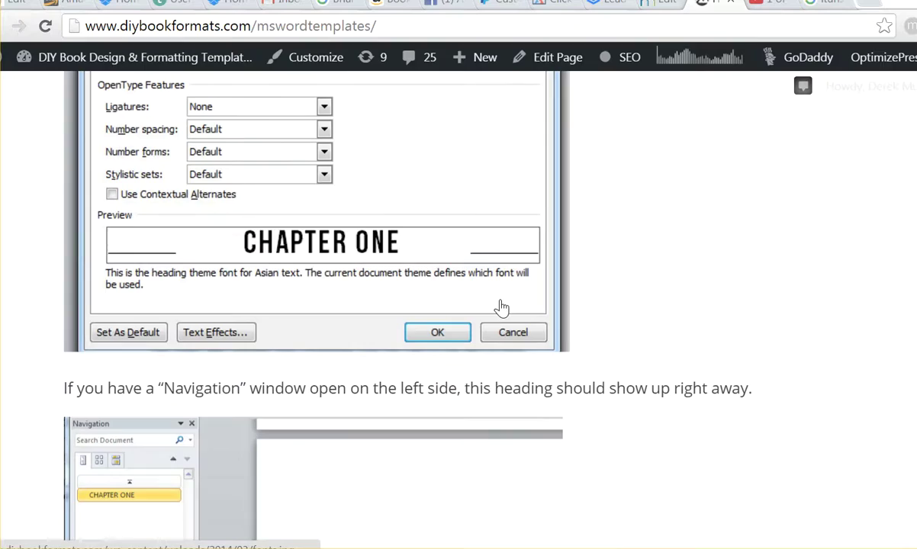
pyautogui.scroll(-20, 502, 308)
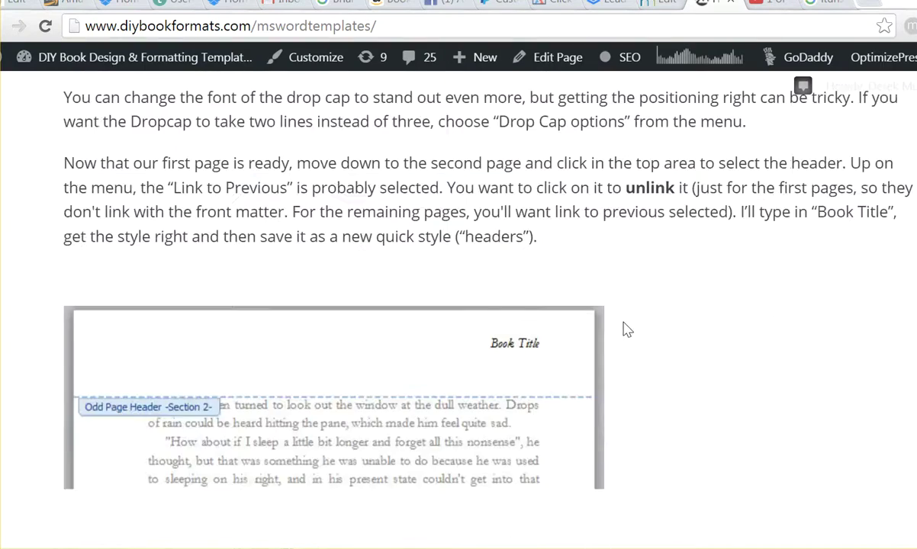
pyautogui.scroll(-10, 616, 329)
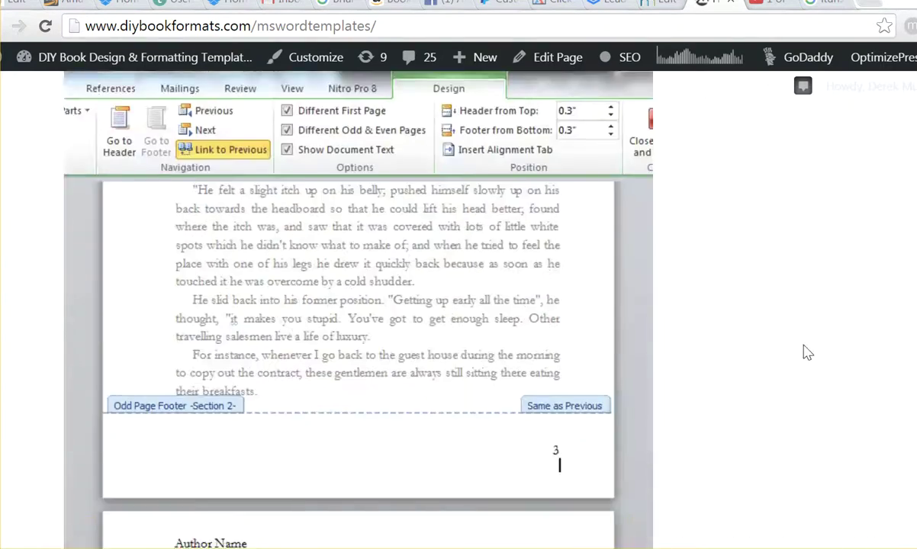
pyautogui.scroll(-20, 457, 305)
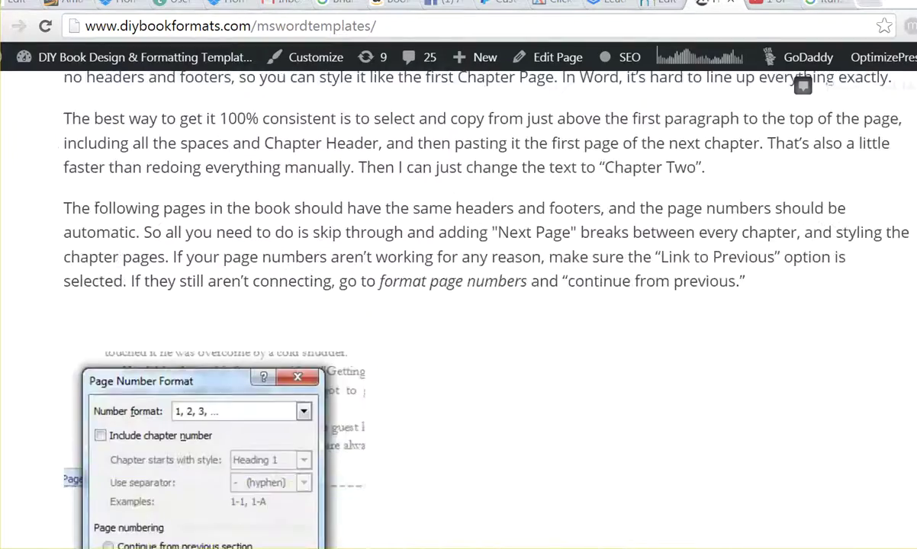
pyautogui.scroll(-20, 458, 305)
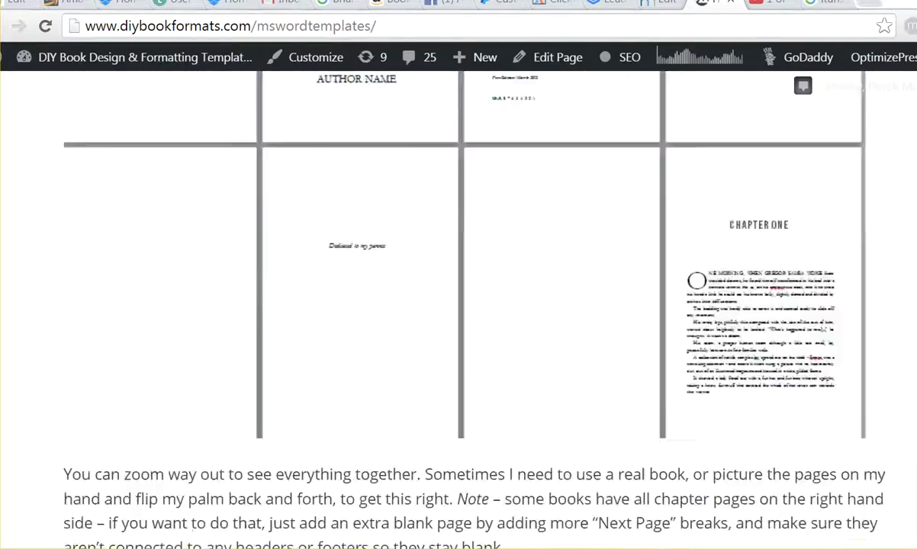
pyautogui.press('Home')
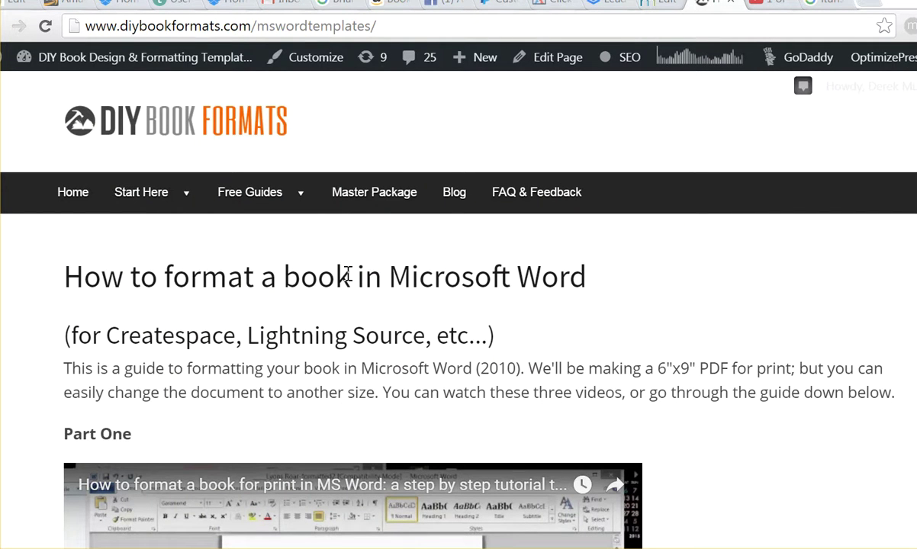
pyautogui.moveTo(299, 209)
pyautogui.moveTo(113, 197)
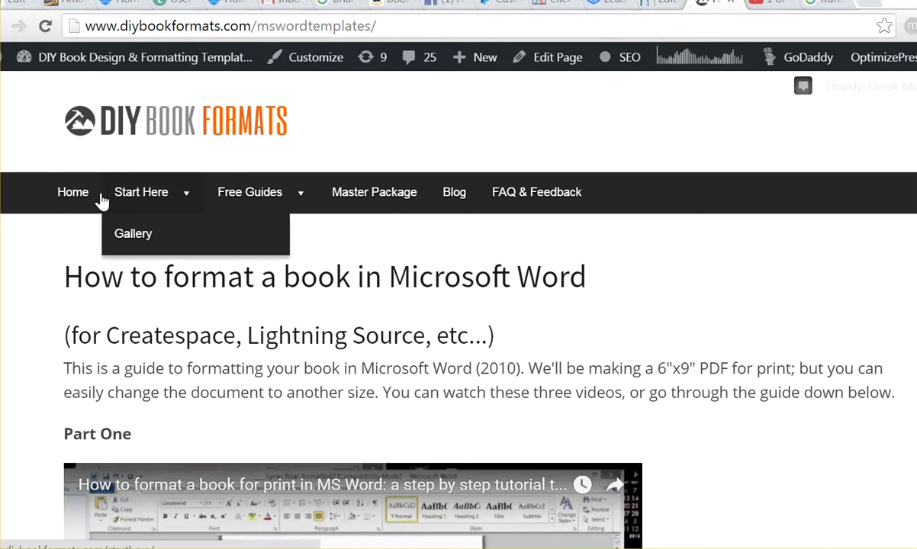
pyautogui.scroll(-5, 393, 352)
pyautogui.scroll(5, 599, 297)
pyautogui.scroll(-2, 594, 328)
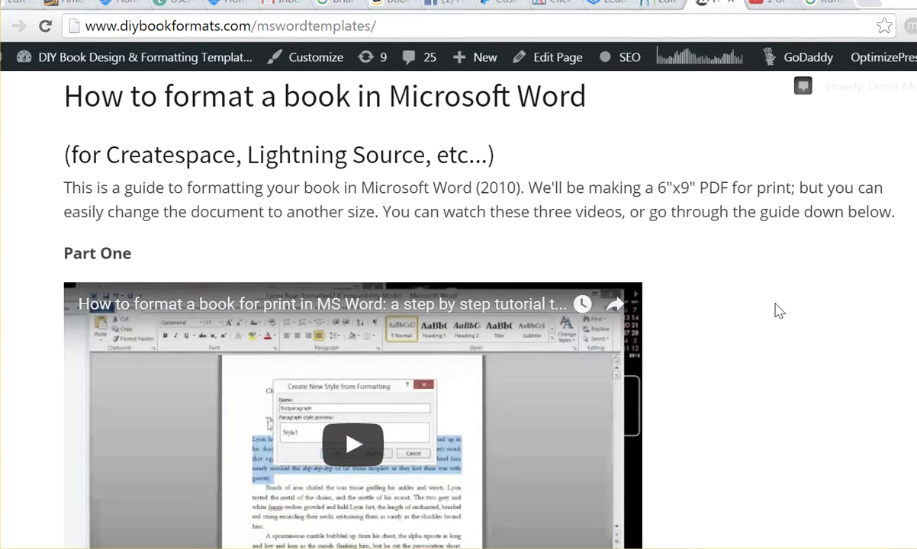
pyautogui.scroll(-15, 653, 261)
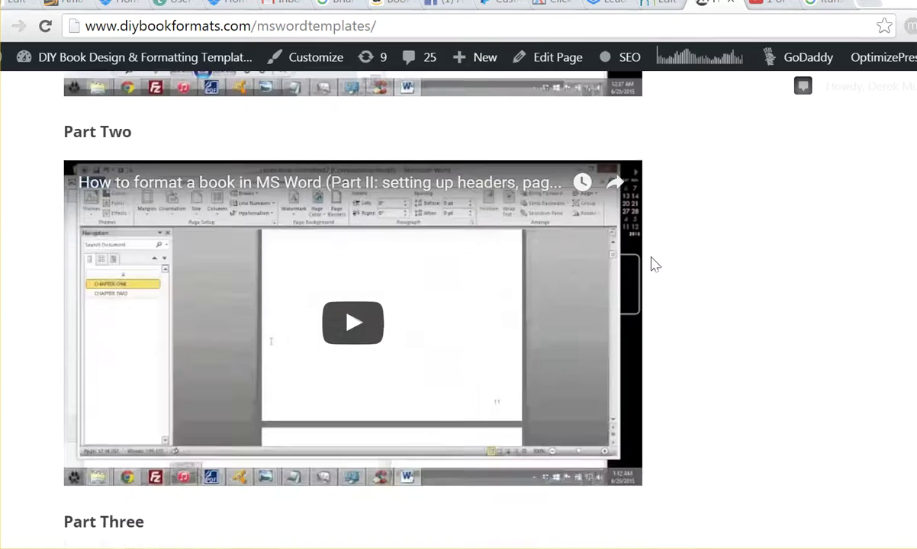
pyautogui.scroll(-6, 725, 290)
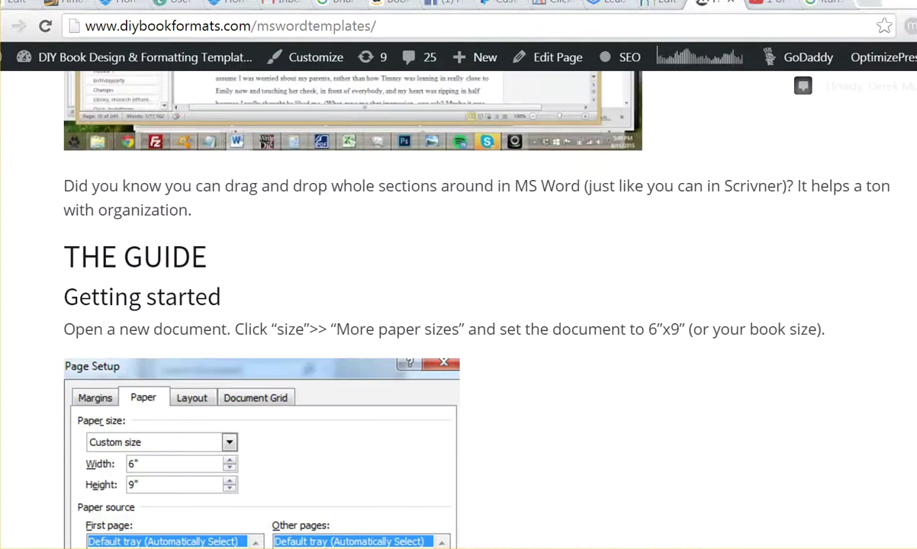